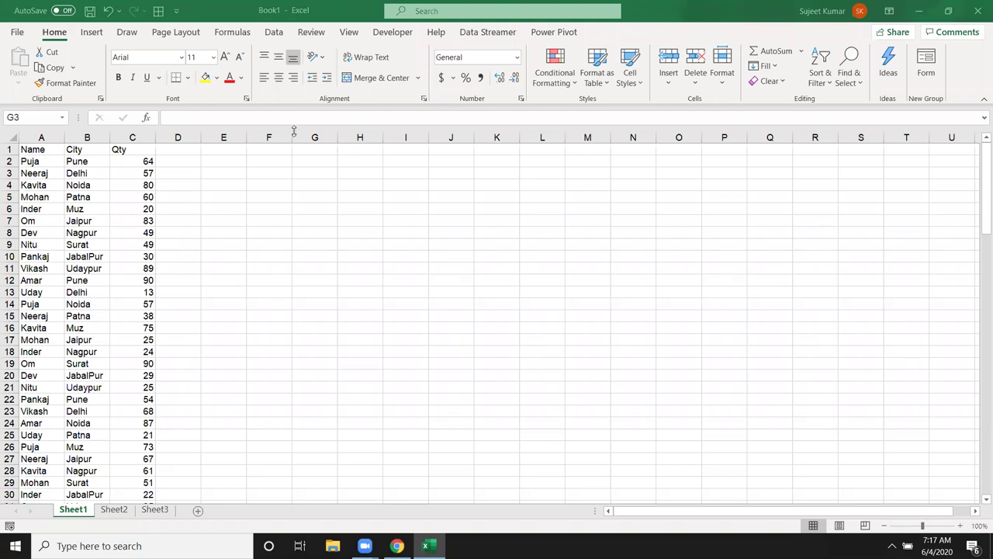
- Copy the Name and City headers from A1:B1 into F5:G5
click(40, 148)
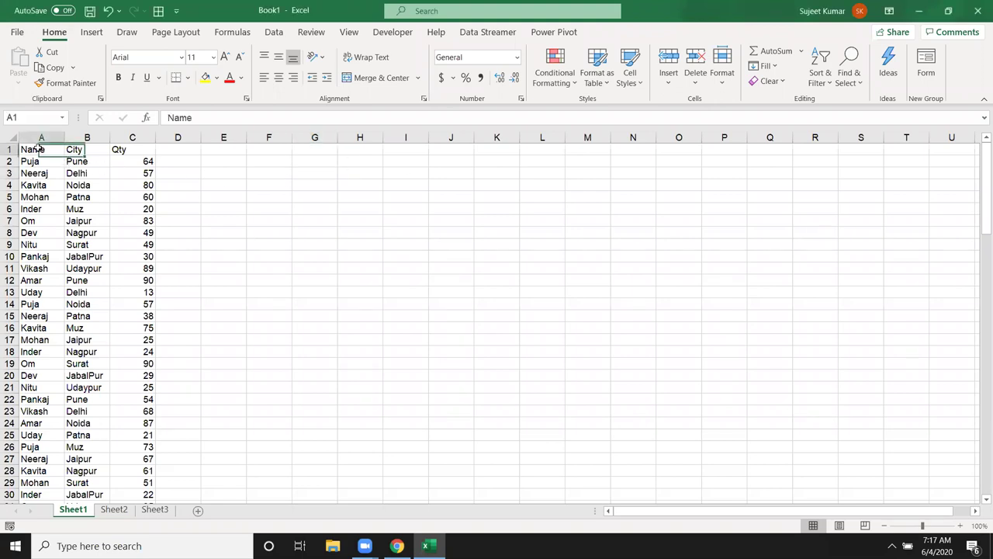
key(shift+Right)
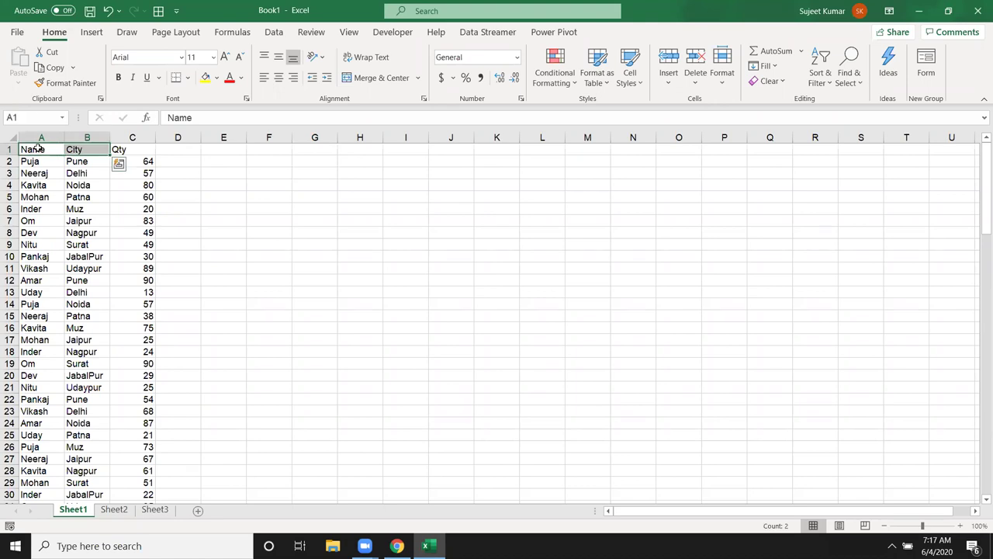
key(ctrl+c)
click(288, 194)
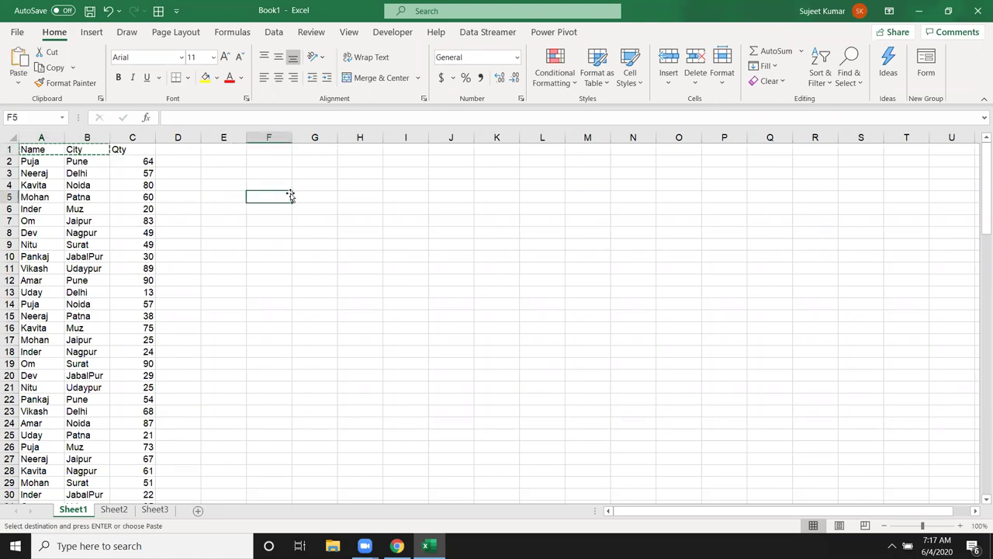
key(ctrl+v)
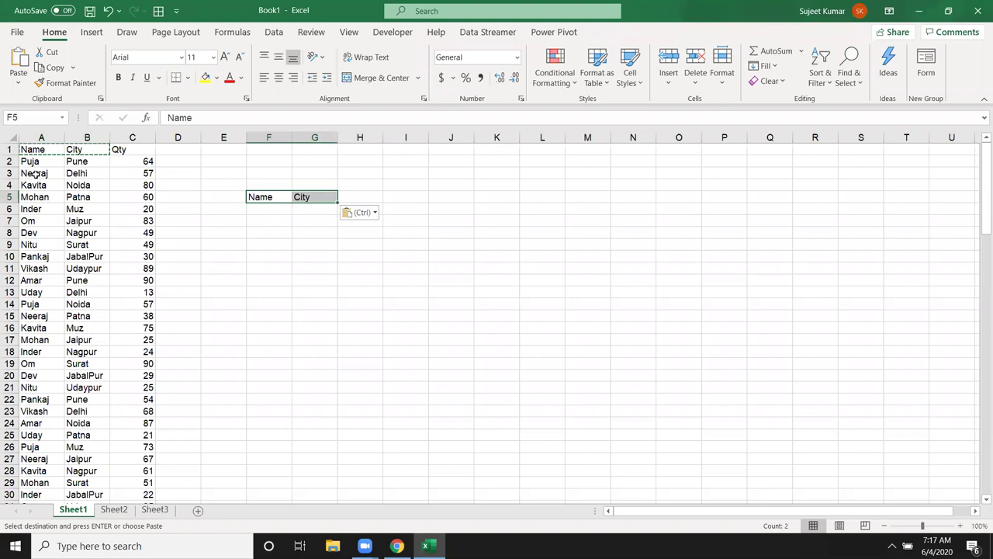
- Copy the Neeraj and Delhi record into F6:G6 and clear the copy marquee
click(36, 174)
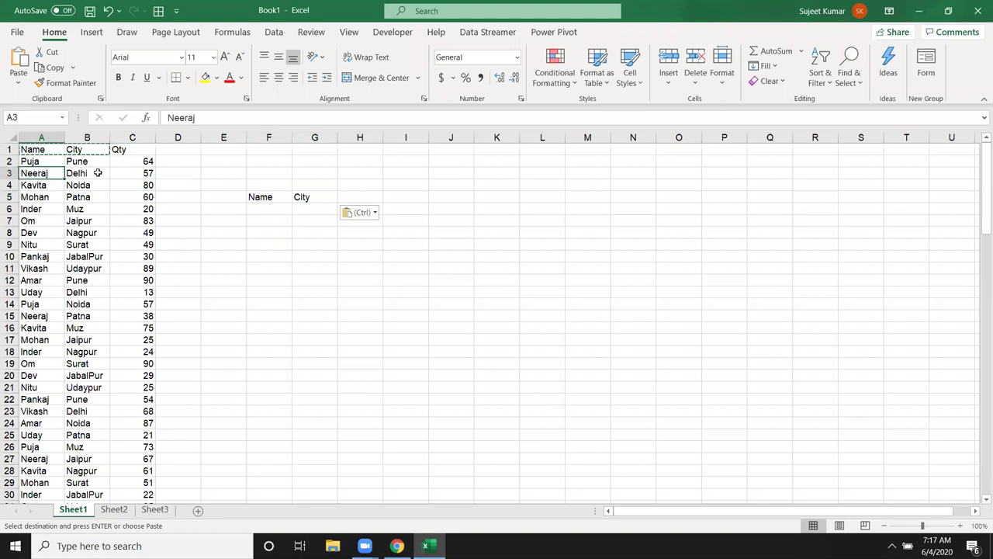
drag(97, 173, 39, 173)
key(ctrl+c)
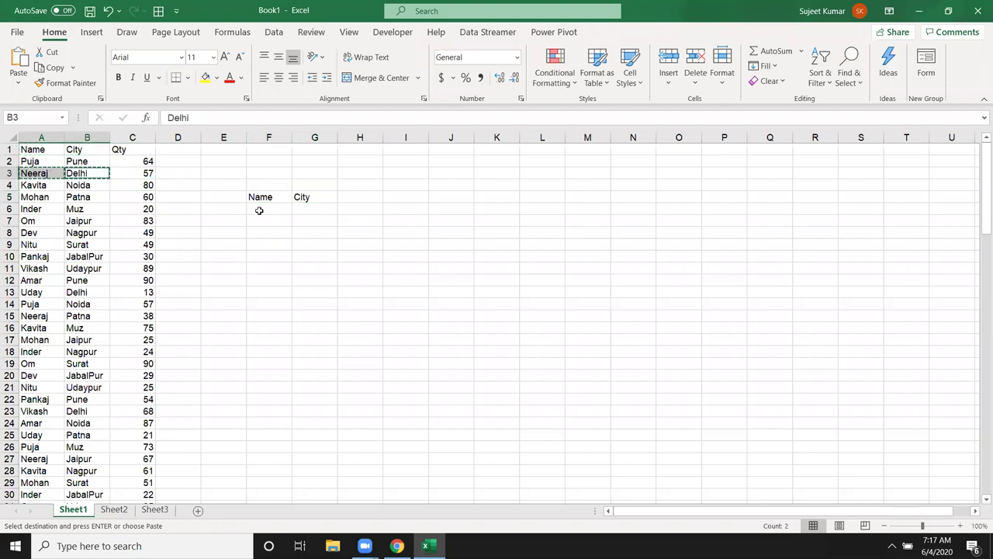
click(259, 210)
key(ctrl+v)
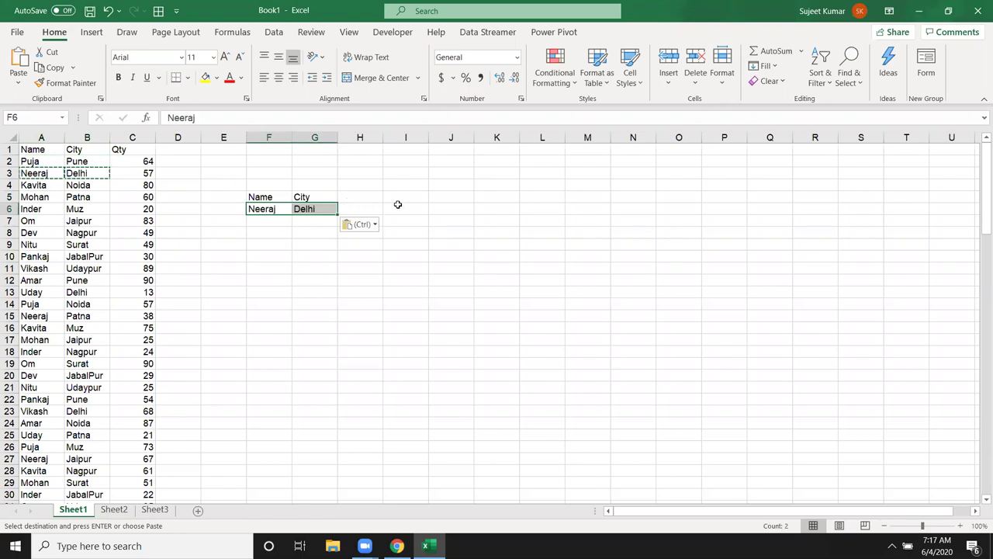
click(362, 199)
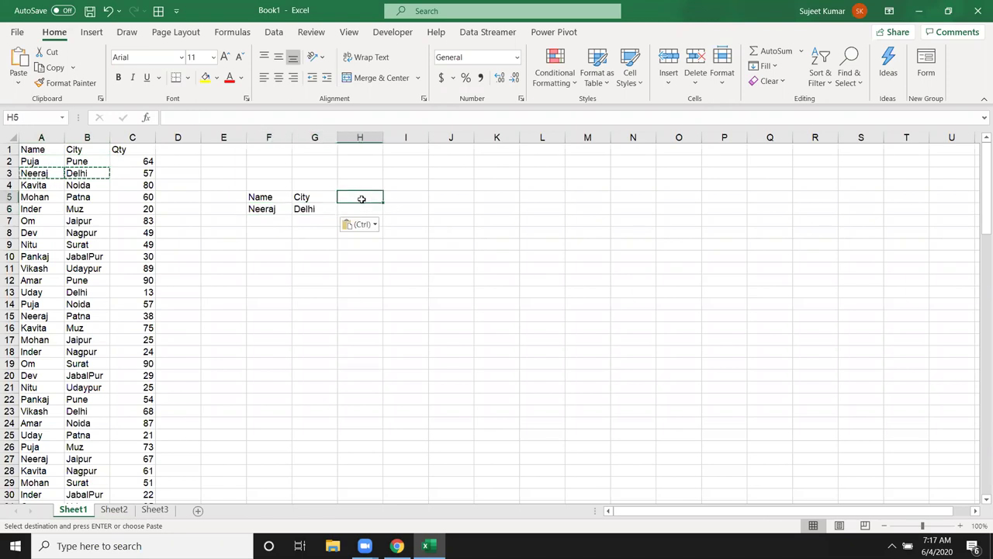
click(312, 214)
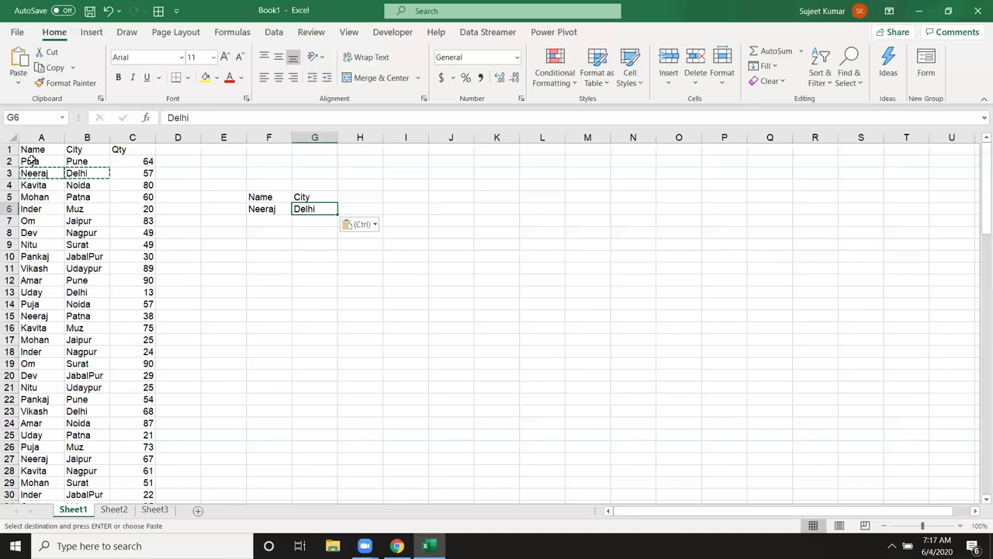
key(Escape)
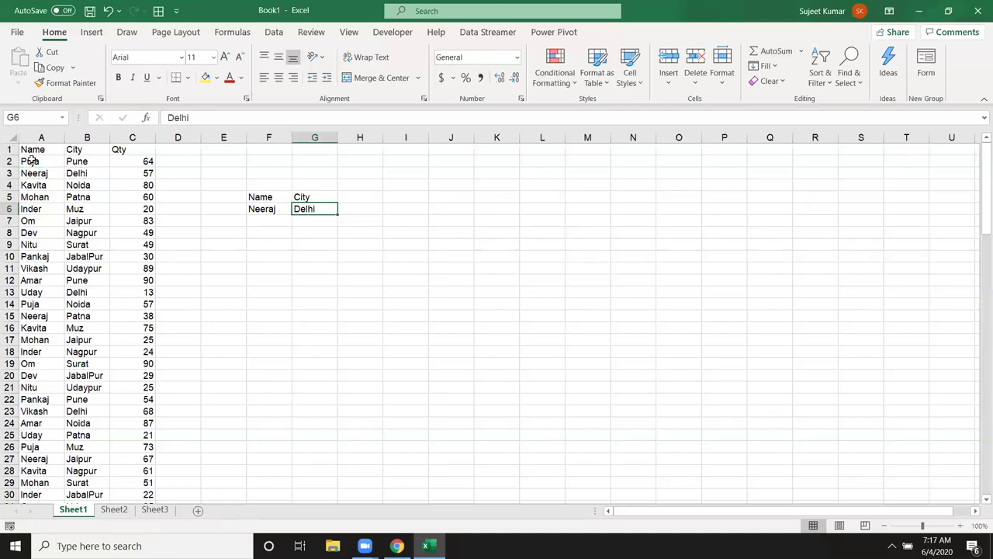
- Insert a new column A headed ID
click(39, 135)
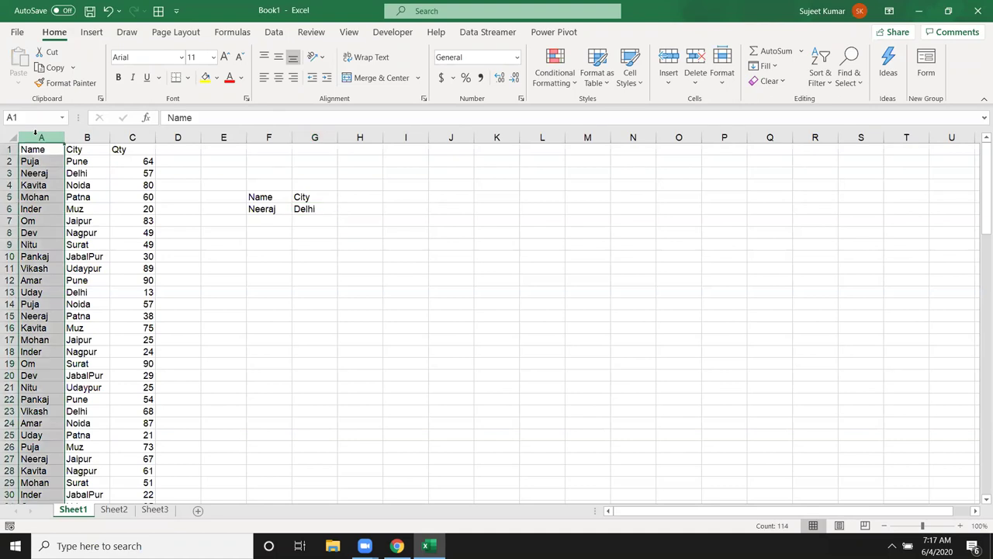
key(ctrl+shift+plus)
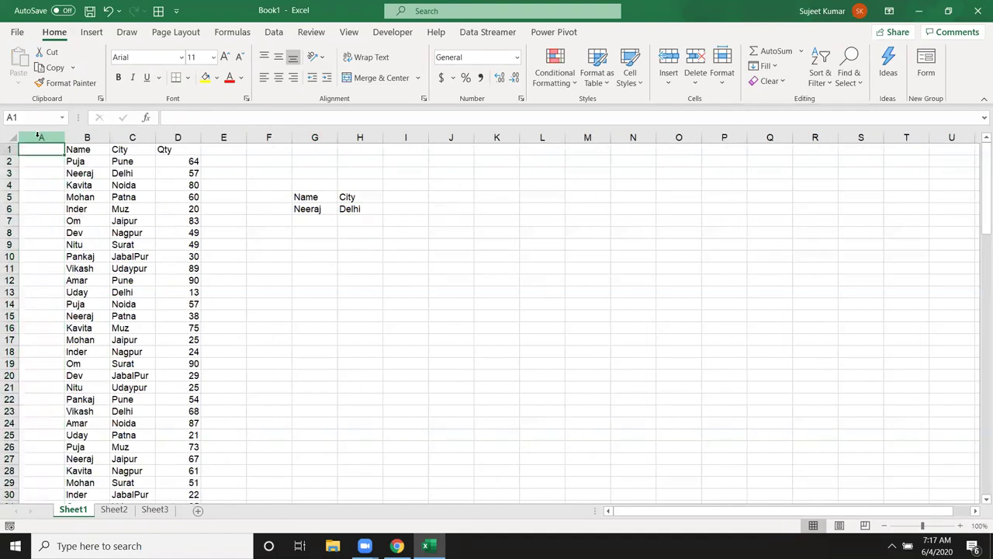
text(ID)
key(Return)
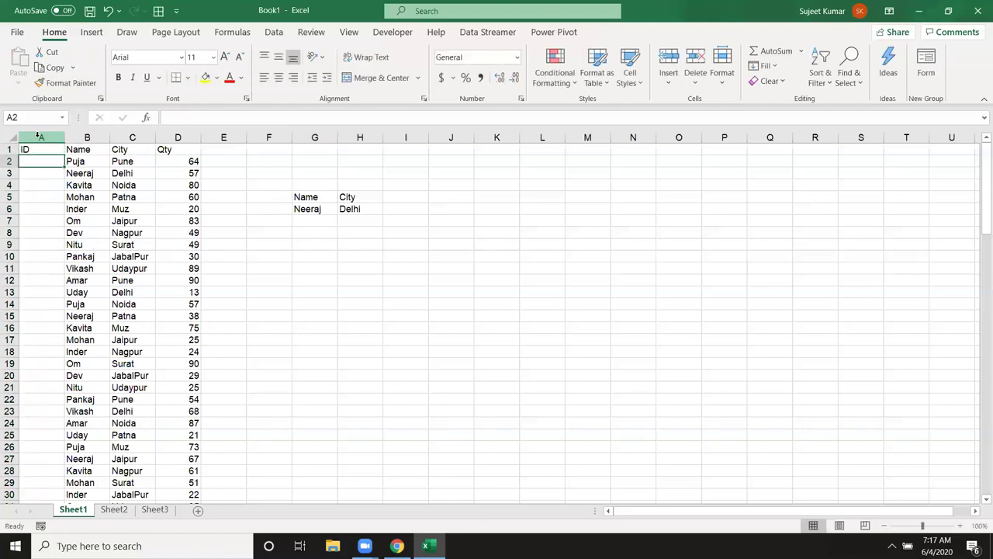
- Enter =B2&"-"&C2 in A2 and fill it down the ID column
text(=)
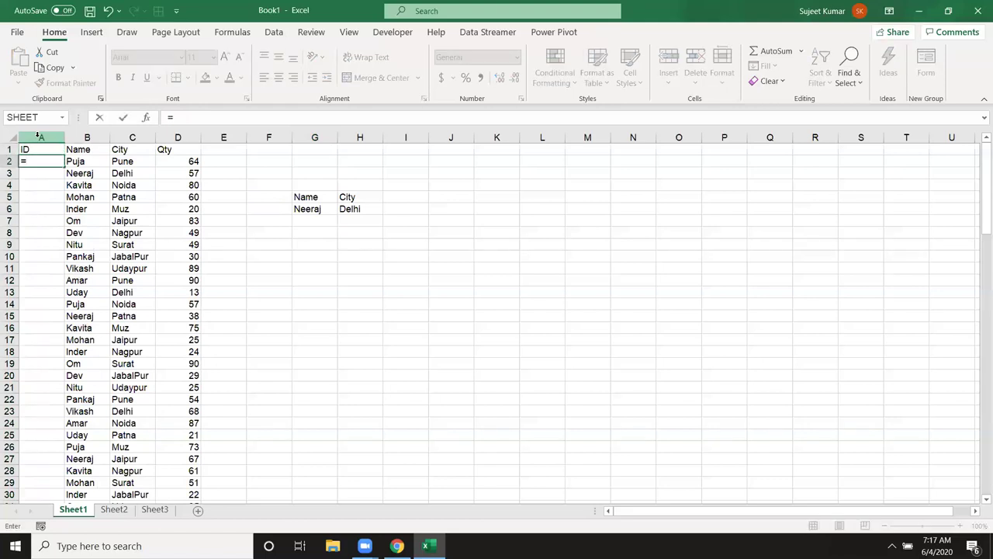
key(Right)
text(&"-"&)
key(Right)
key(Right)
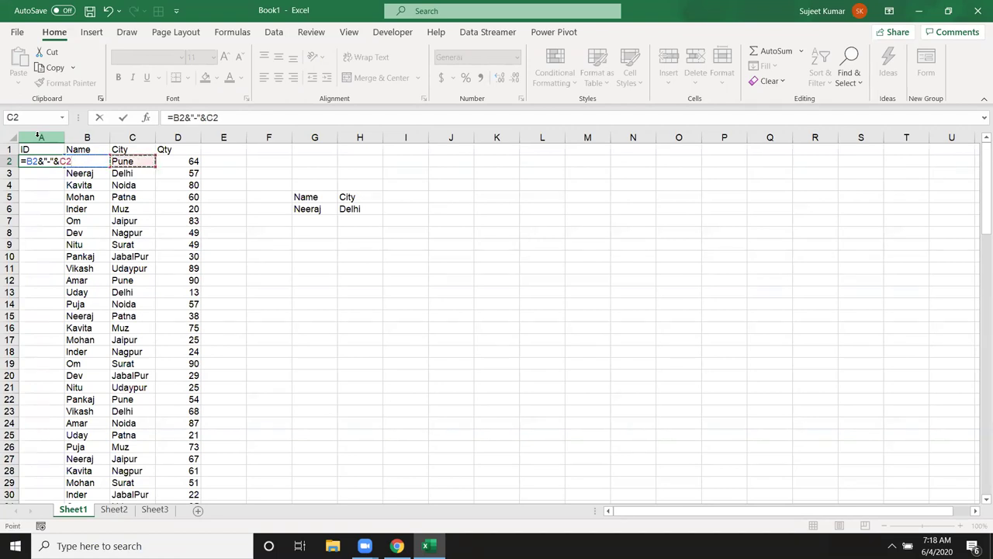
key(Return)
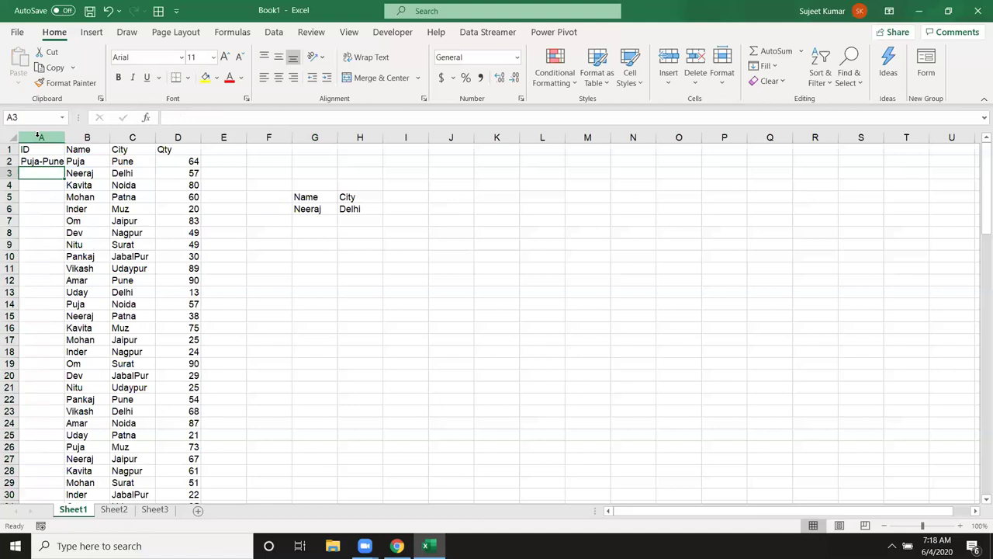
key(Up)
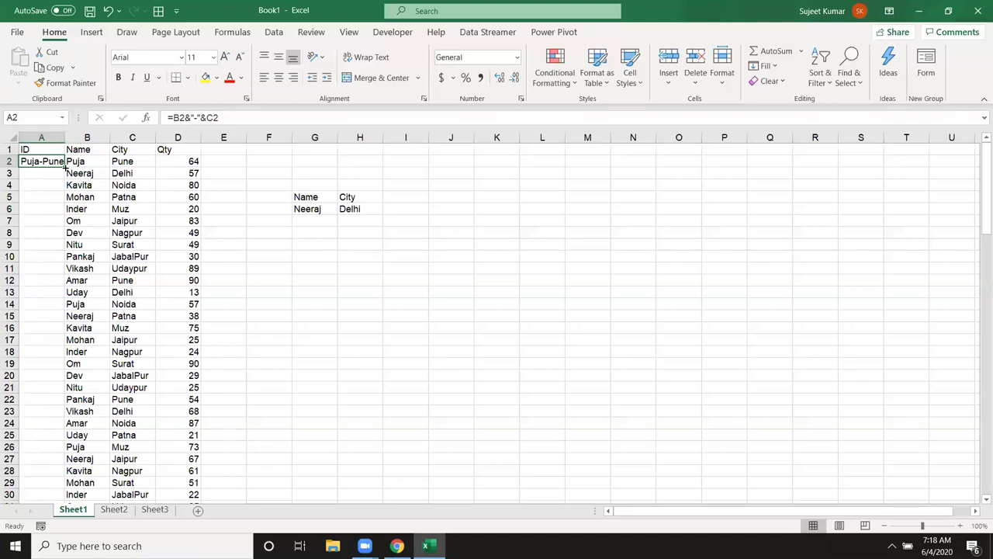
double_click(66, 166)
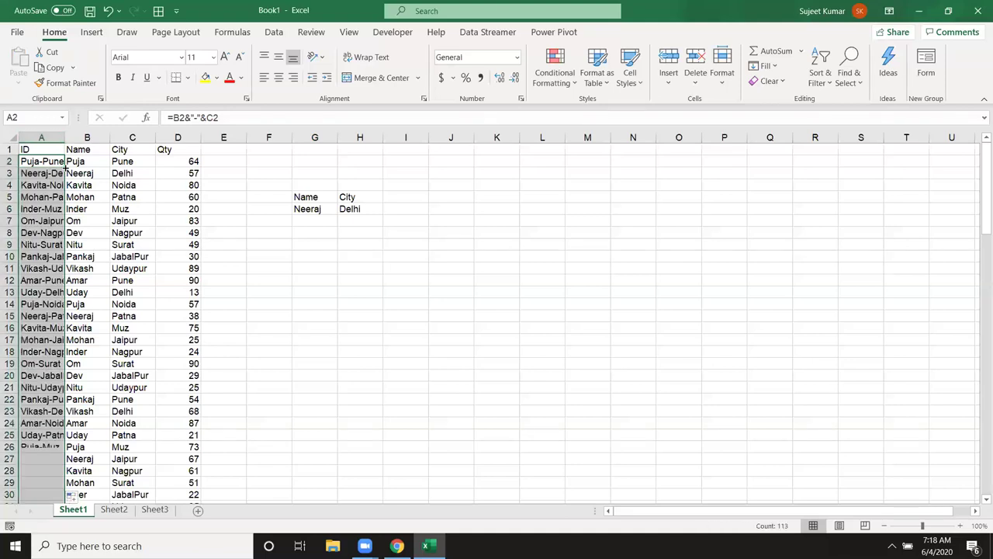
click(38, 158)
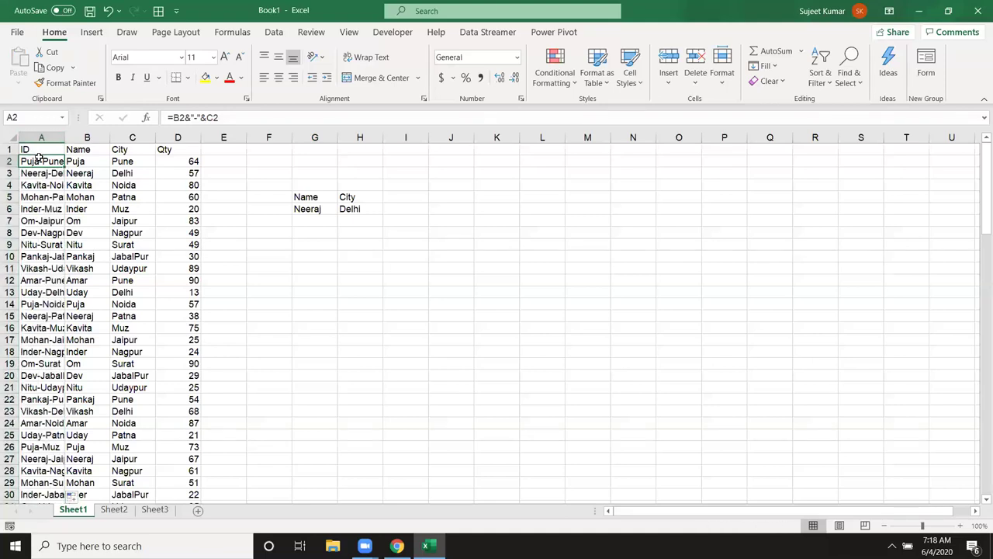
click(406, 198)
- Add a Qty header in I5 and enter =VLOOKUP(G6&"-"&H6,A:D,4,0) in I6, returning 57
text(Qty)
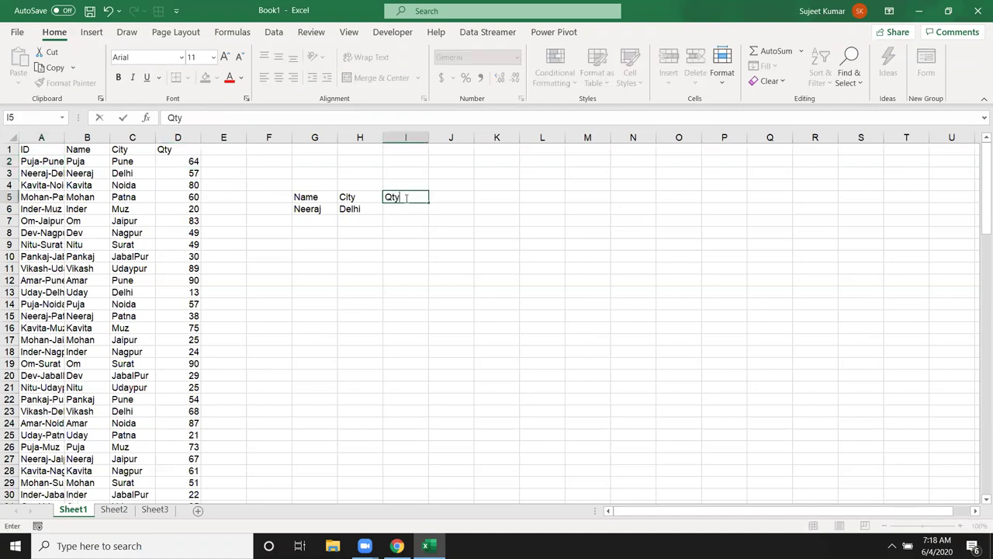
key(Return)
text(=VL)
key(Tab)
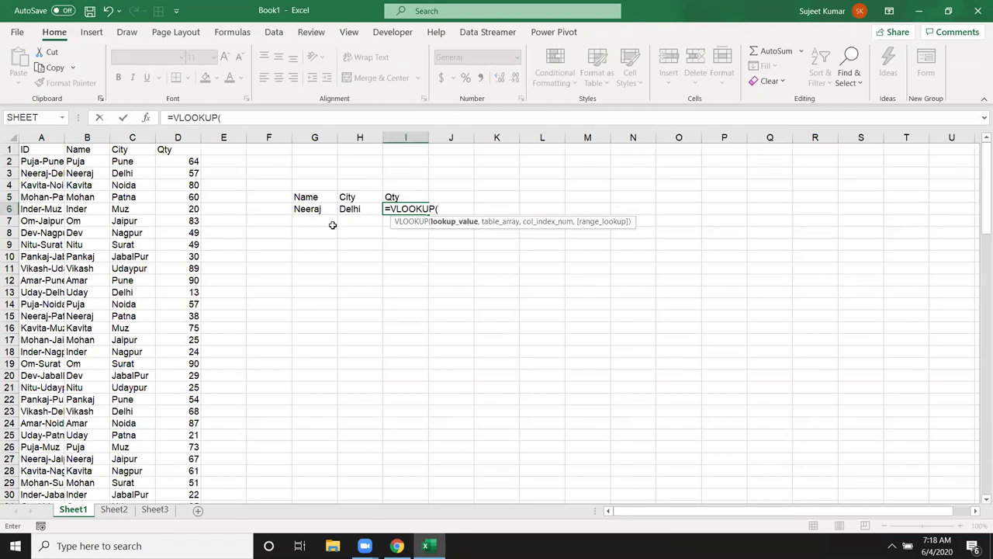
click(309, 209)
text(&)
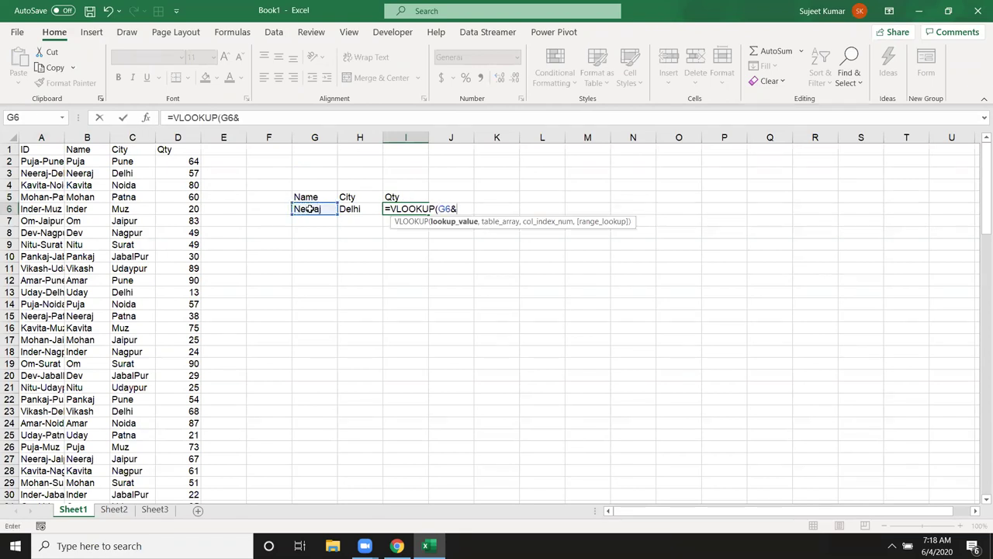
text("-")
text(&)
click(362, 207)
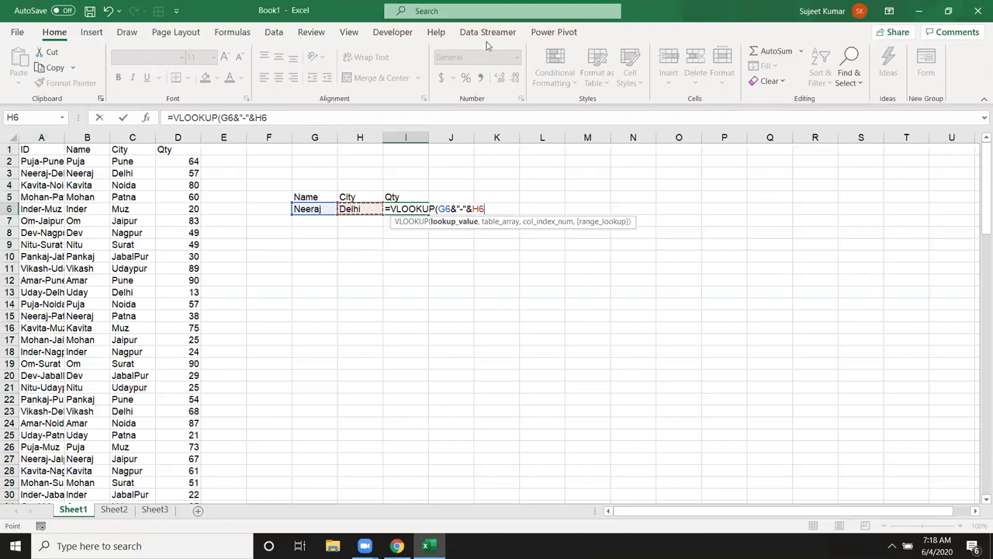
text(,)
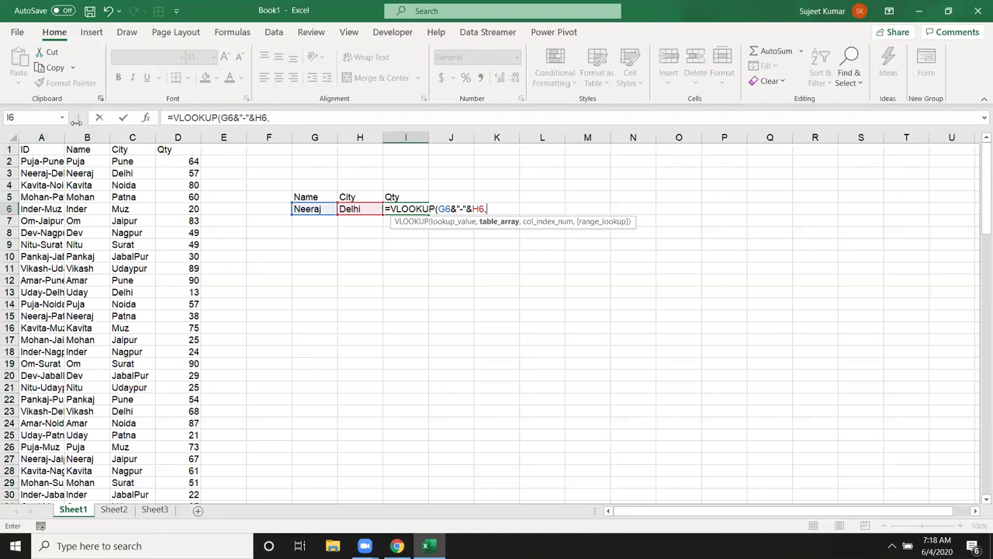
drag(53, 137, 171, 137)
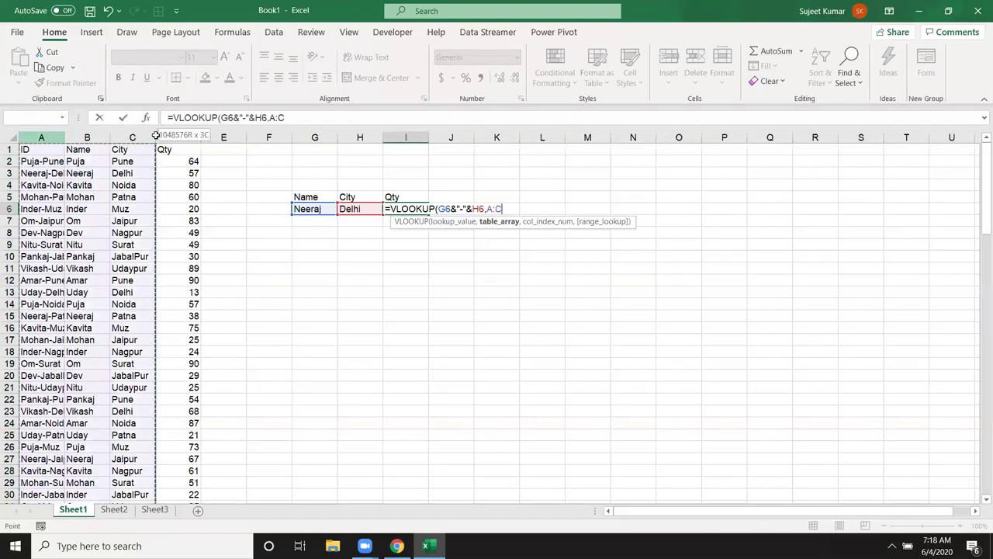
text(,)
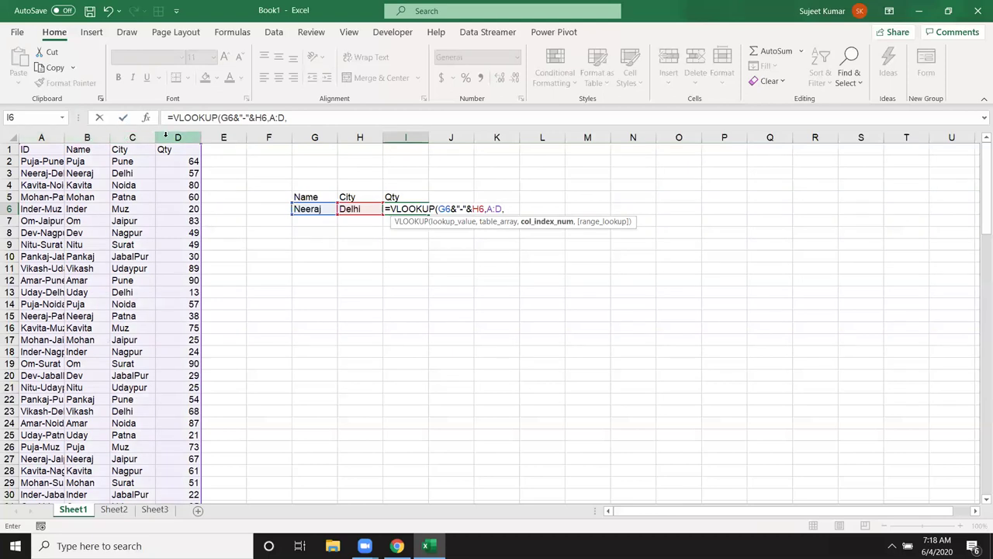
text(4)
text(,0)
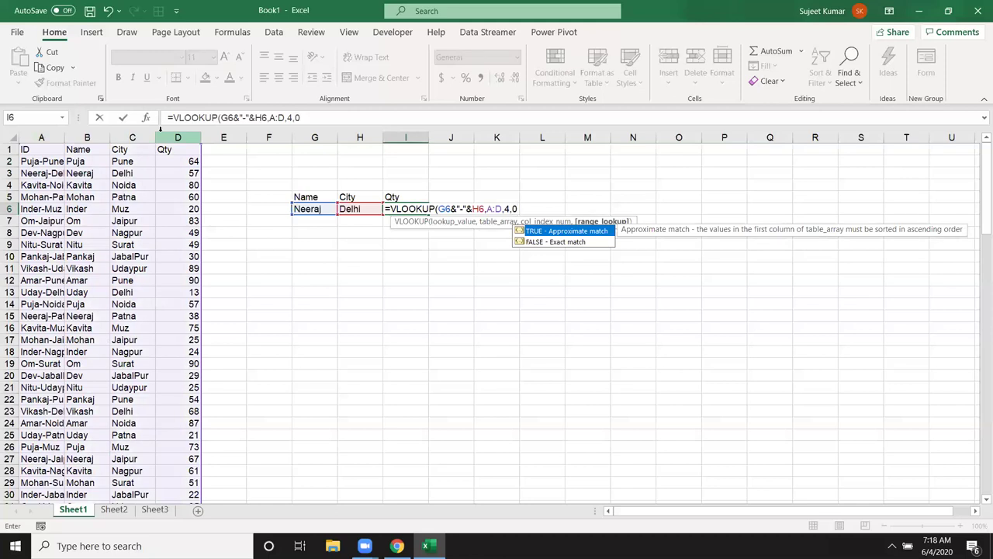
text())
key(Return)
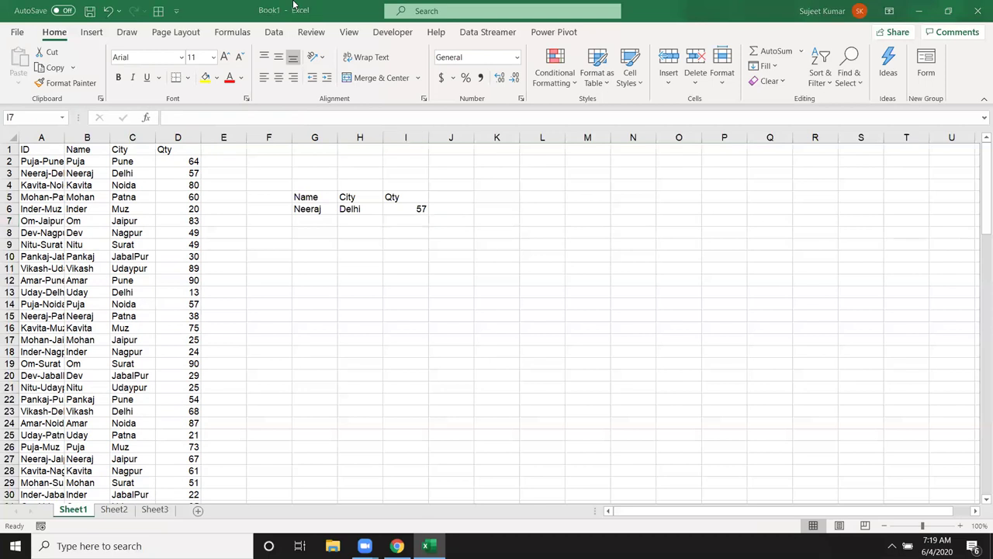
double_click(404, 209)
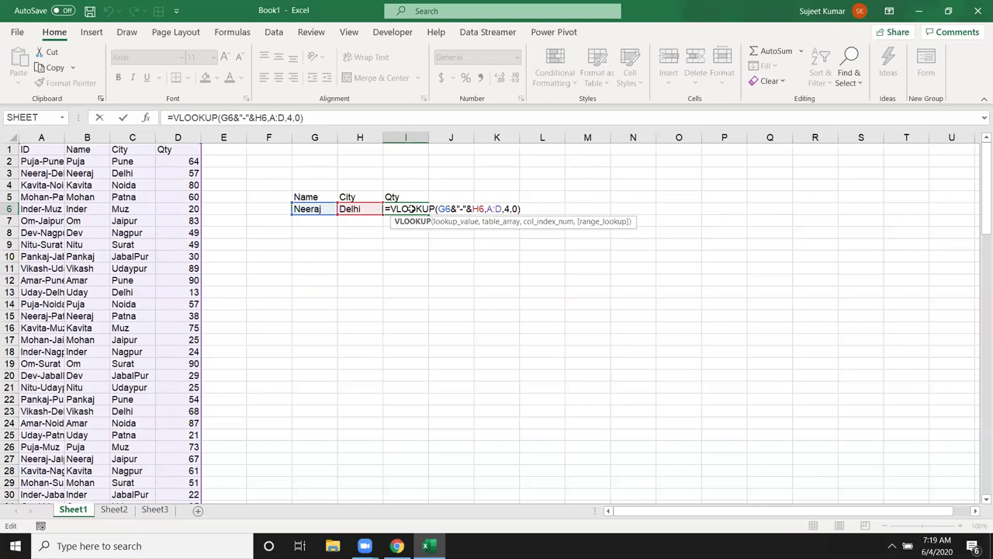
key(Return)
text(=x)
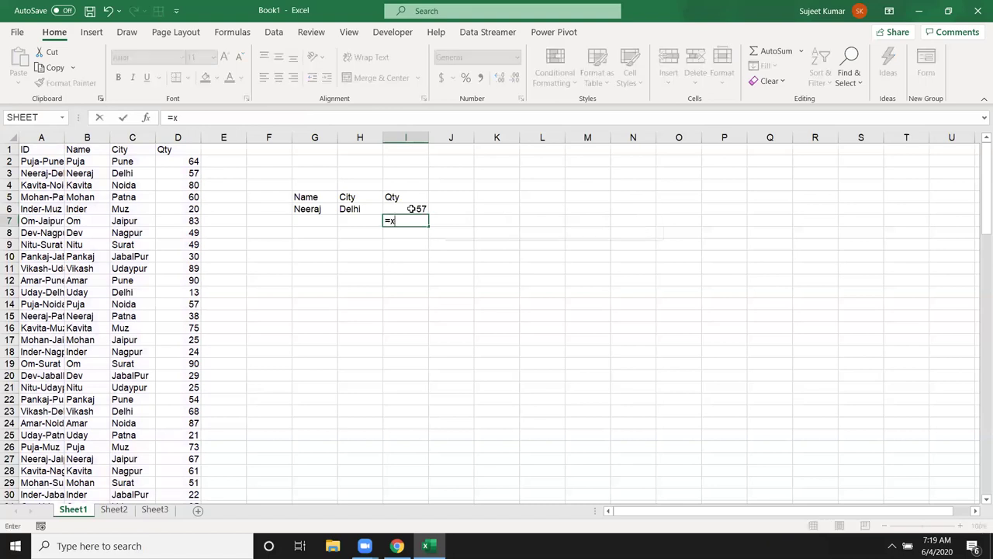
text(l)
key(Tab)
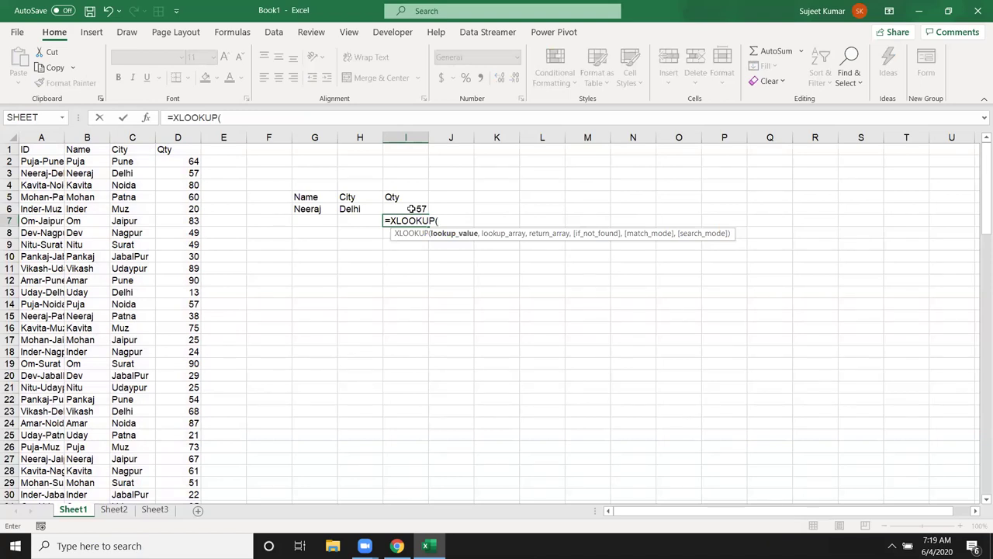
key(Escape)
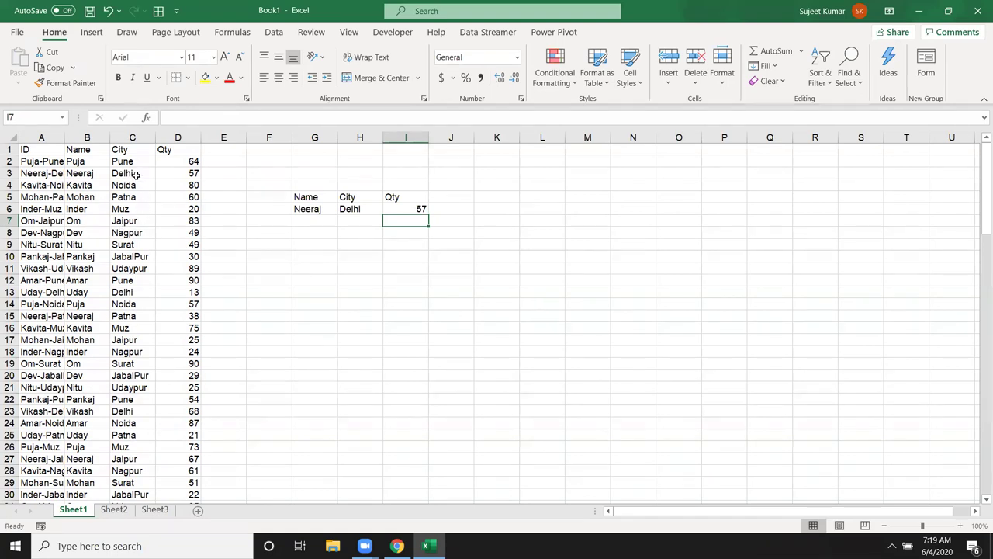
- Select the Name, City and Qty data and type a new full name over B13
click(71, 148)
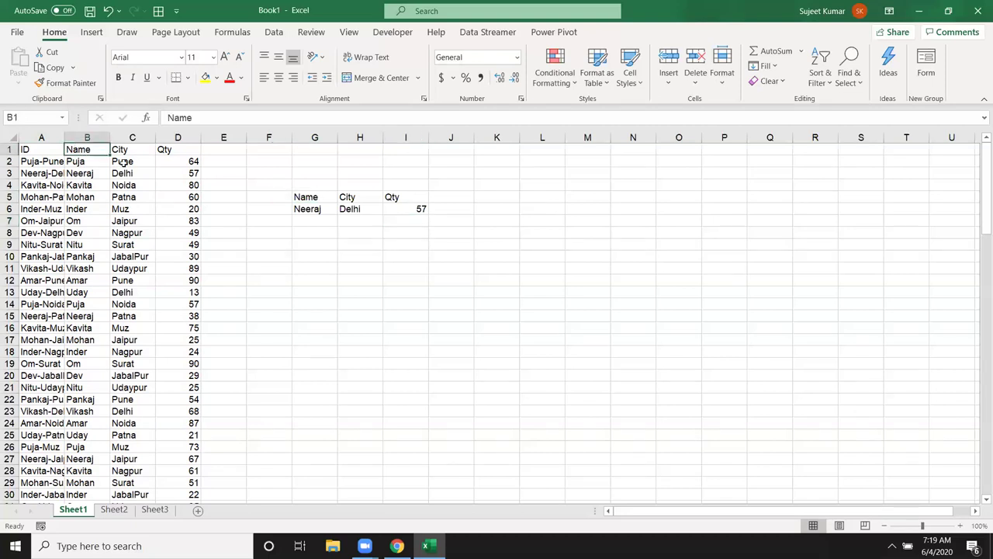
drag(72, 147, 179, 459)
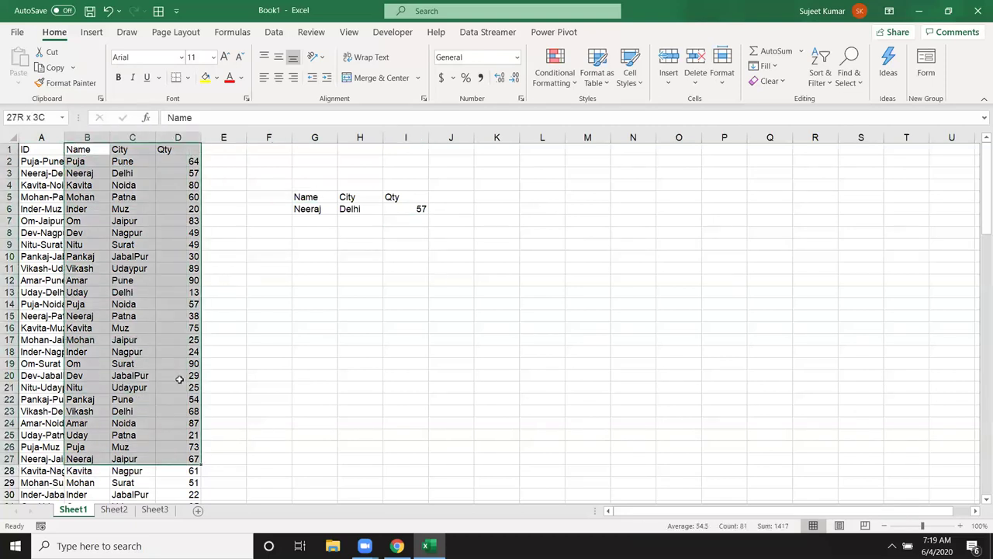
drag(179, 378, 178, 363)
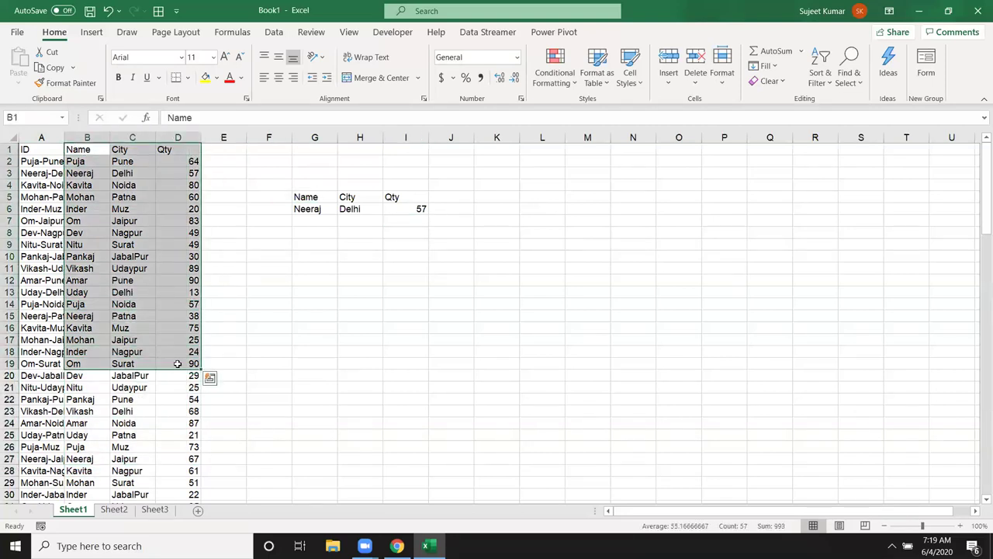
click(99, 295)
text(Sujeet Kumar)
- Commit the new name in B13, autofit column B, and enter the same name in G9
key(Return)
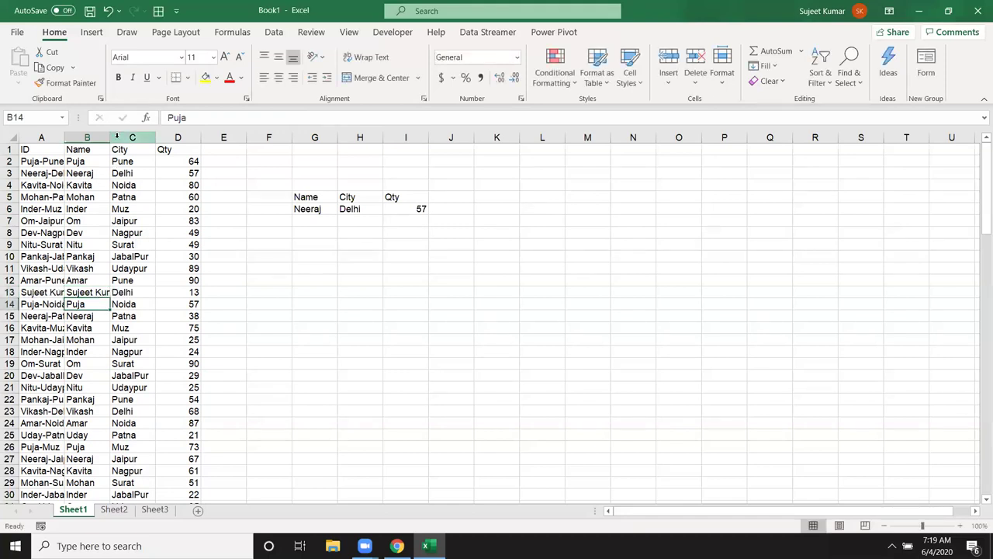
double_click(110, 138)
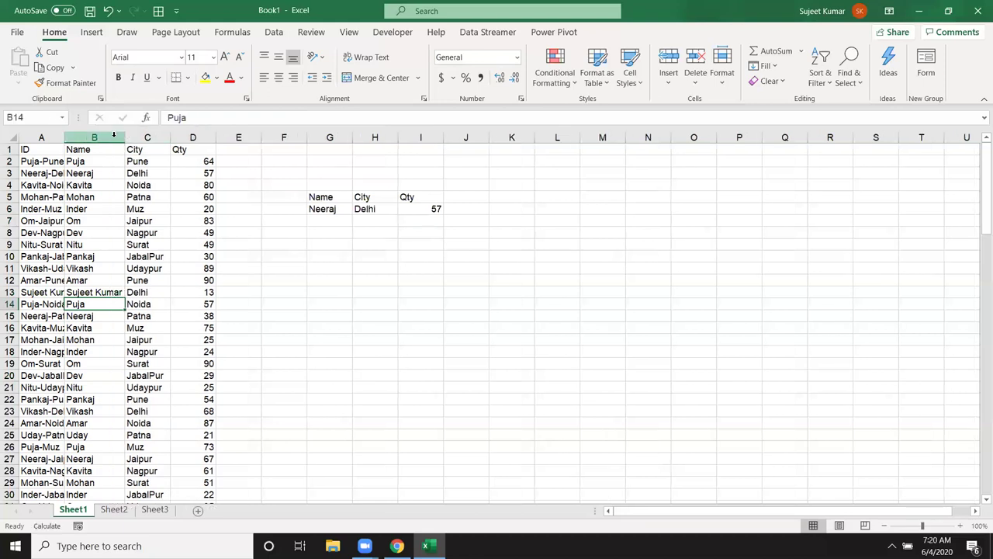
click(340, 240)
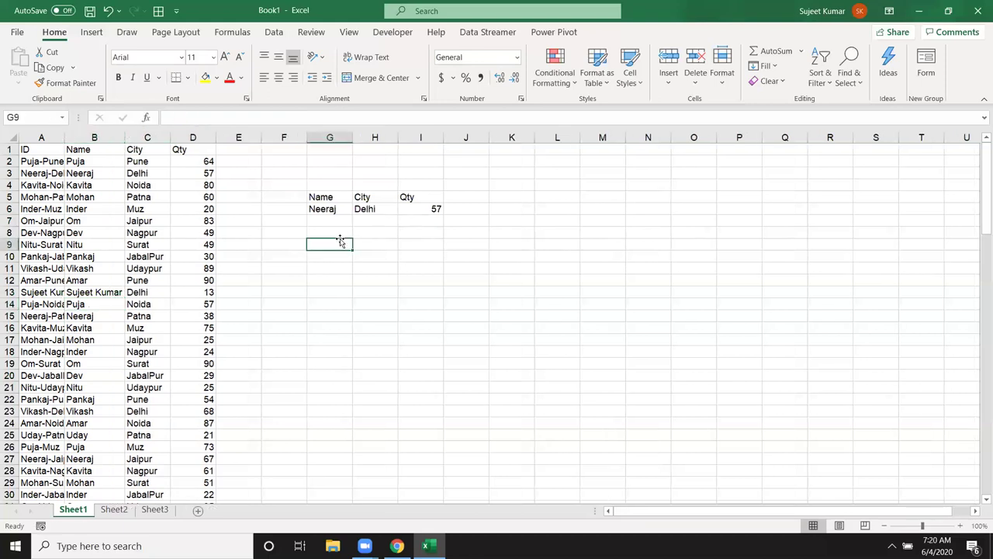
text(Sujeet Kumar)
key(Tab)
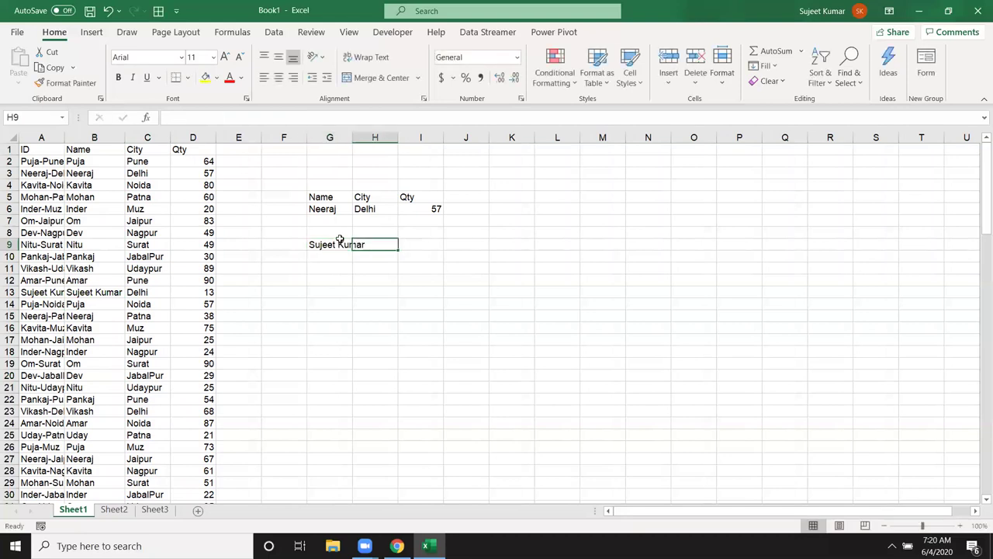
- Enter =VLOOKUP(G9,B:D,3,0) in H9, returning 13, and autofit column G
text(=vl)
key(Tab)
click(339, 240)
text(,)
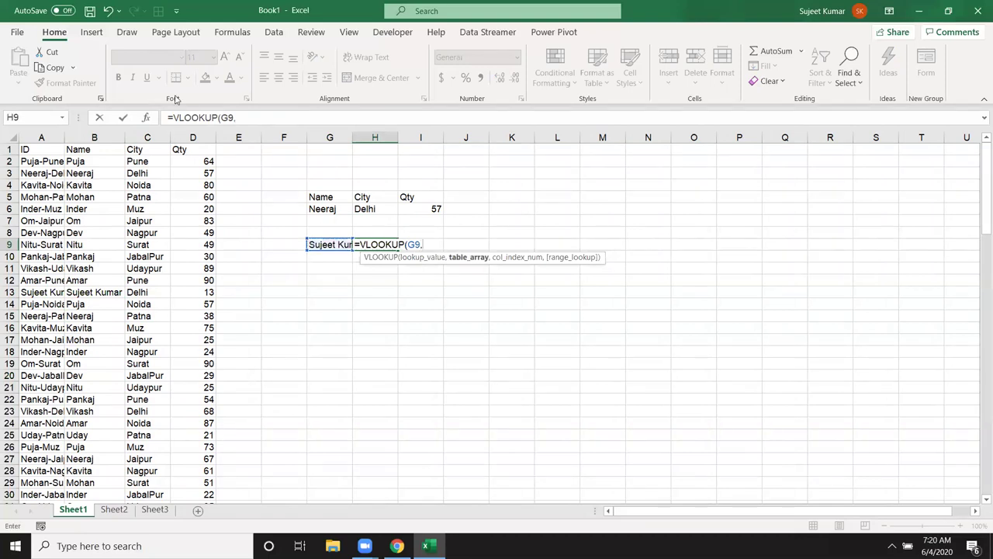
drag(92, 137, 184, 138)
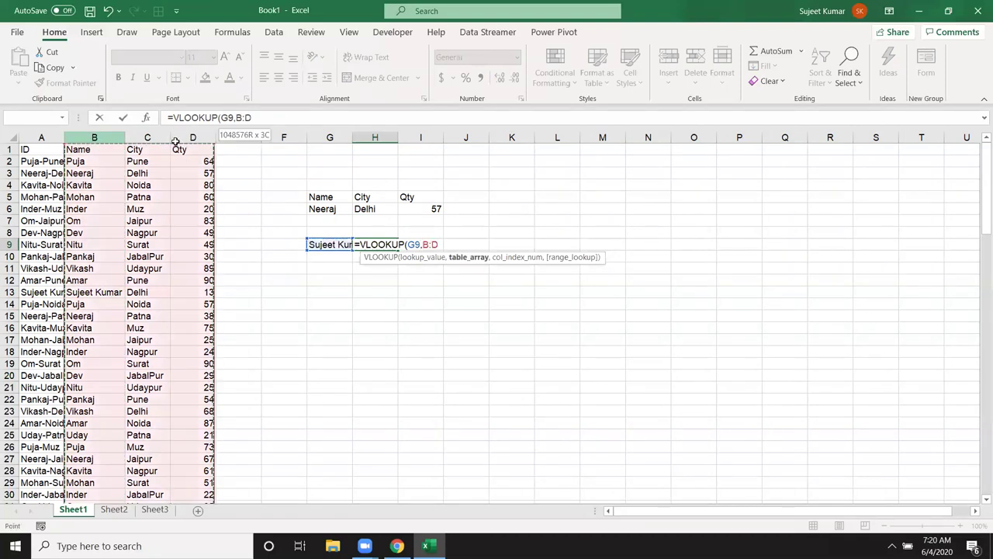
text(,3,0)
key(Return)
drag(356, 137, 355, 138)
double_click(355, 137)
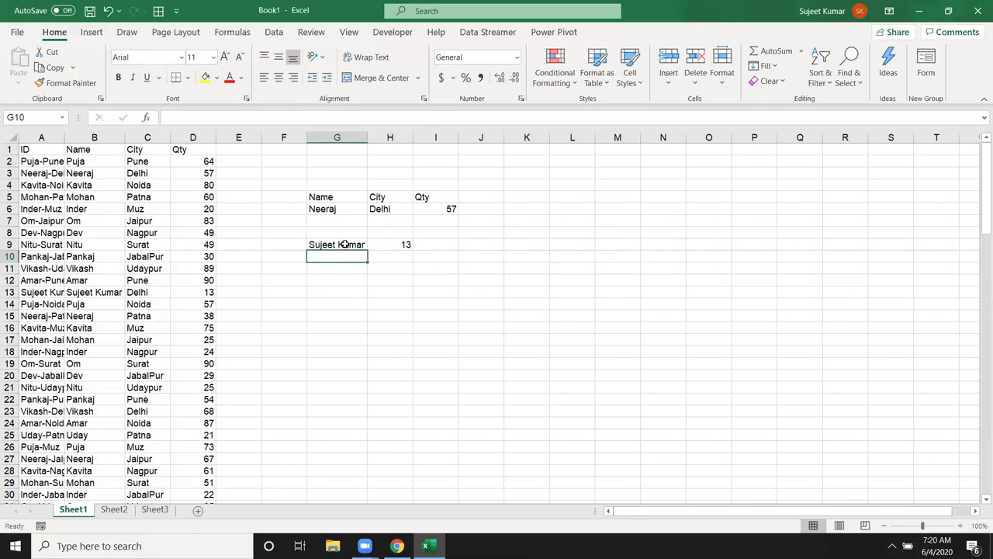
- Shorten B13's name to Sujeet, which breaks the lookup, then undo it
click(104, 291)
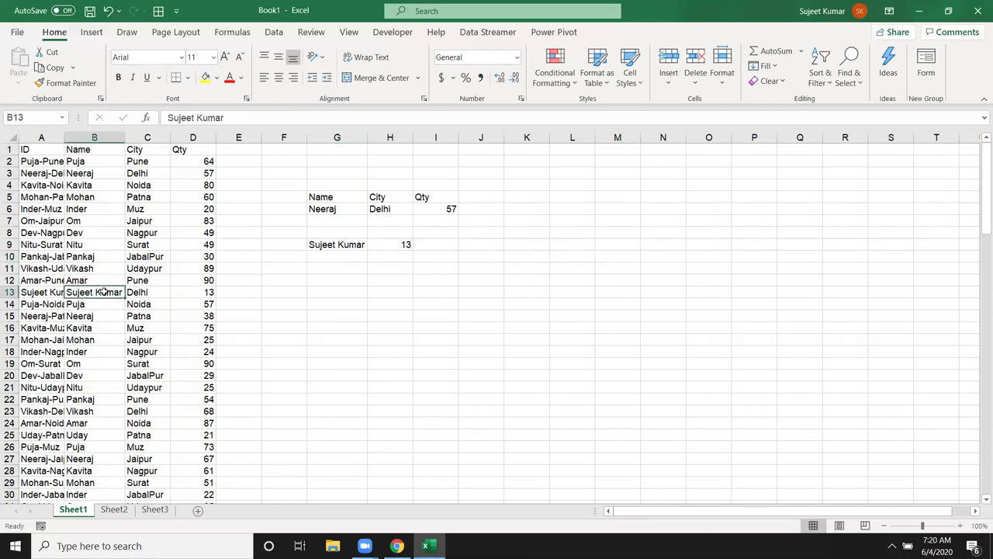
text(Sujeet)
key(Return)
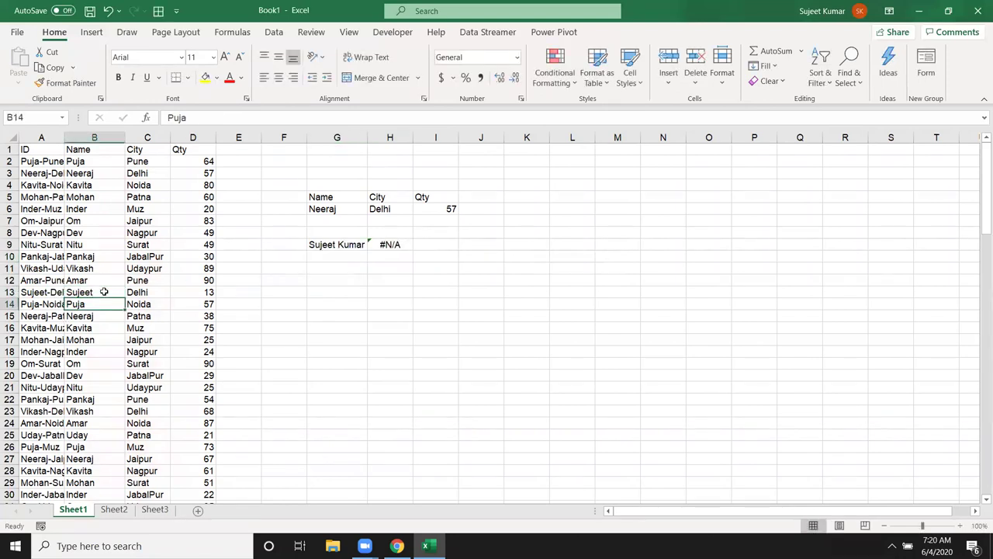
key(ctrl+z)
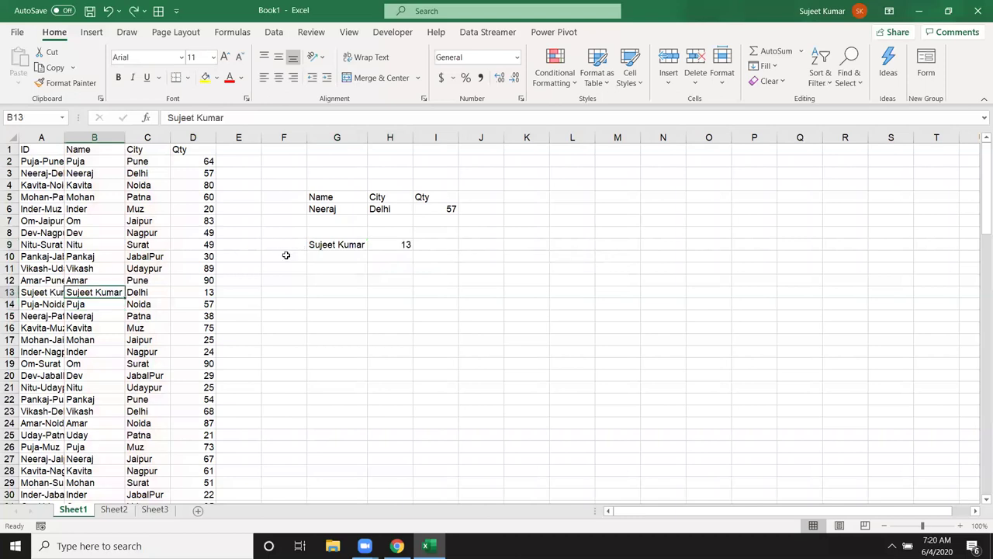
- Change G9 to the wildcard pattern *Sujeet* so H9 still returns 13
click(332, 245)
text(Sujeet)
key(Return)
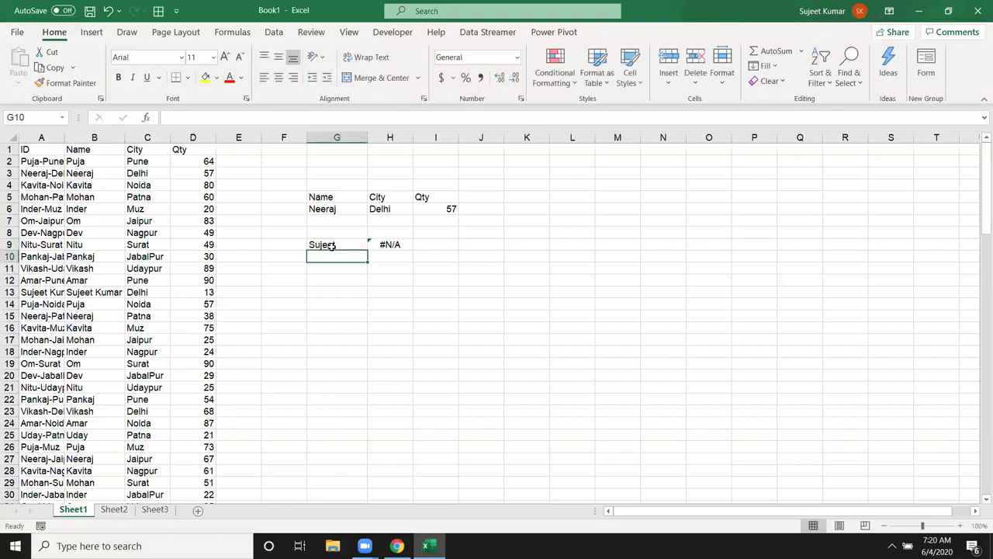
double_click(348, 246)
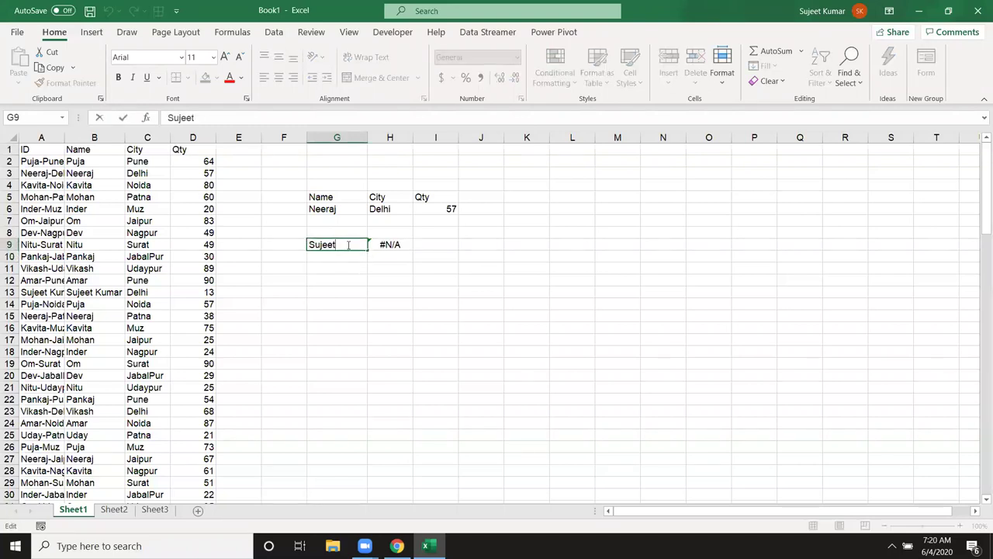
click(309, 244)
text(*)
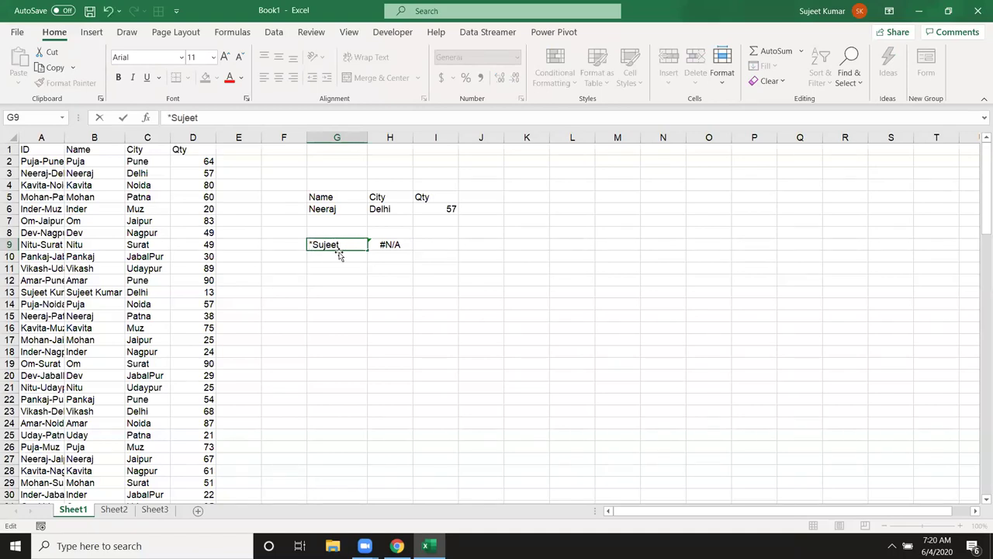
text(*)
key(Return)
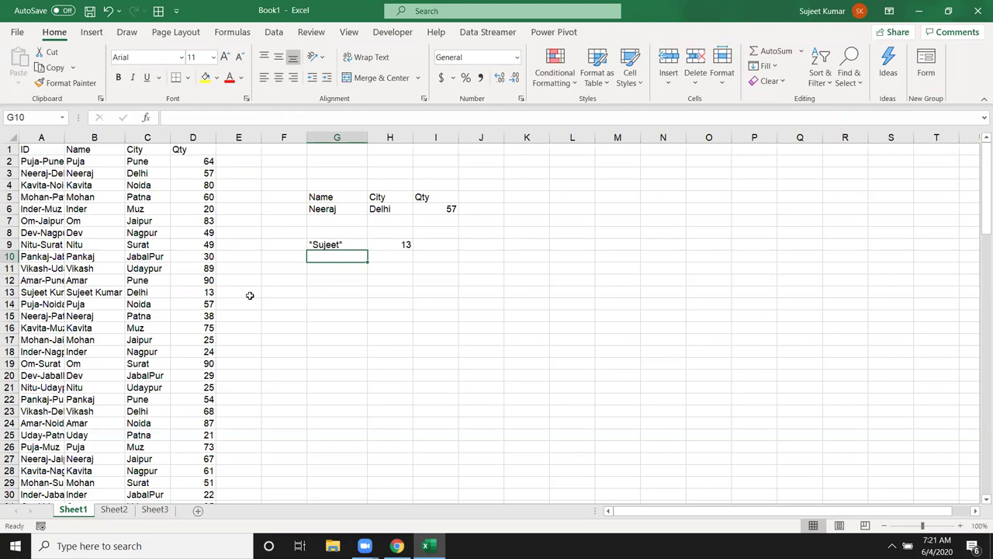
- Find 'sujeet' in row 13 and confirm D13's Qty matches H9's 13
key(Up)
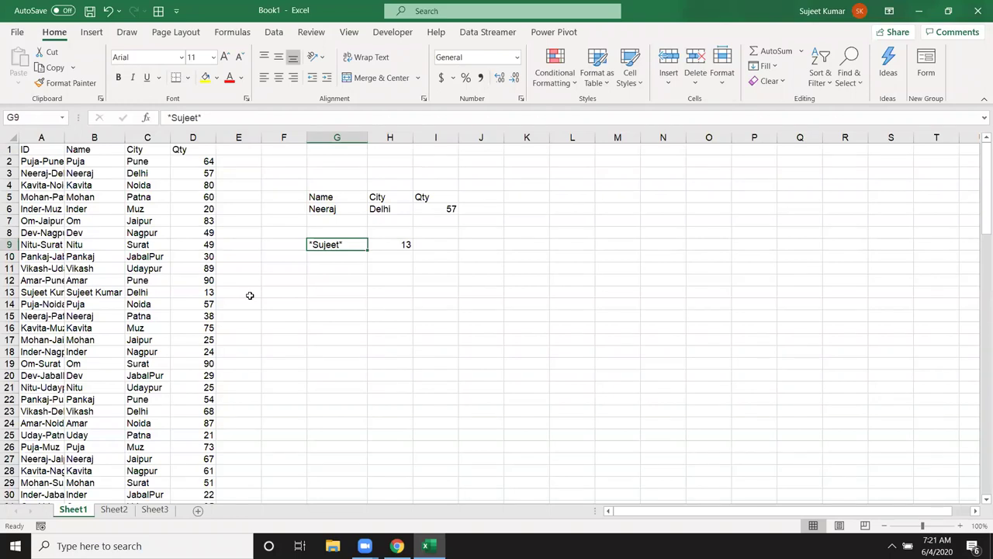
key(Right)
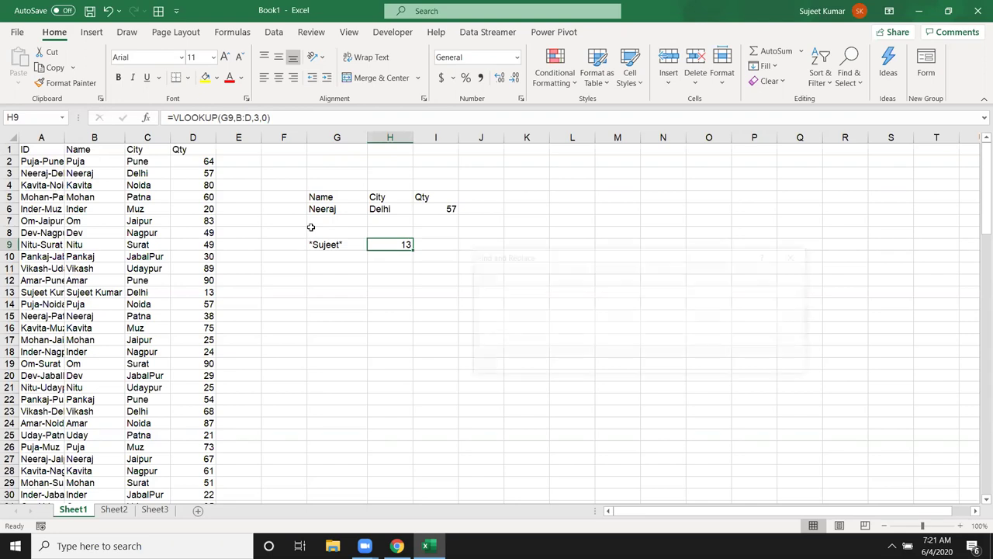
key(ctrl+f)
text(sujeet)
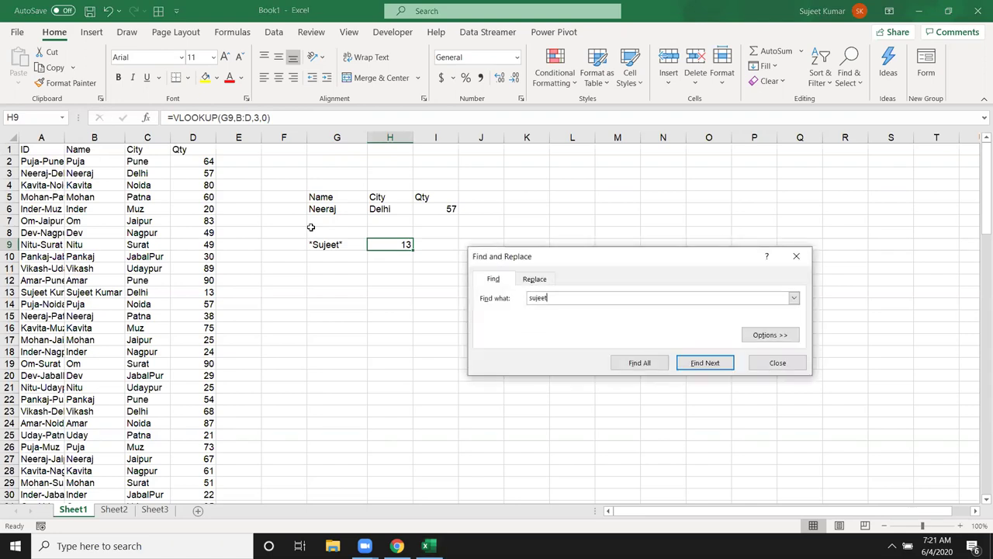
key(Return)
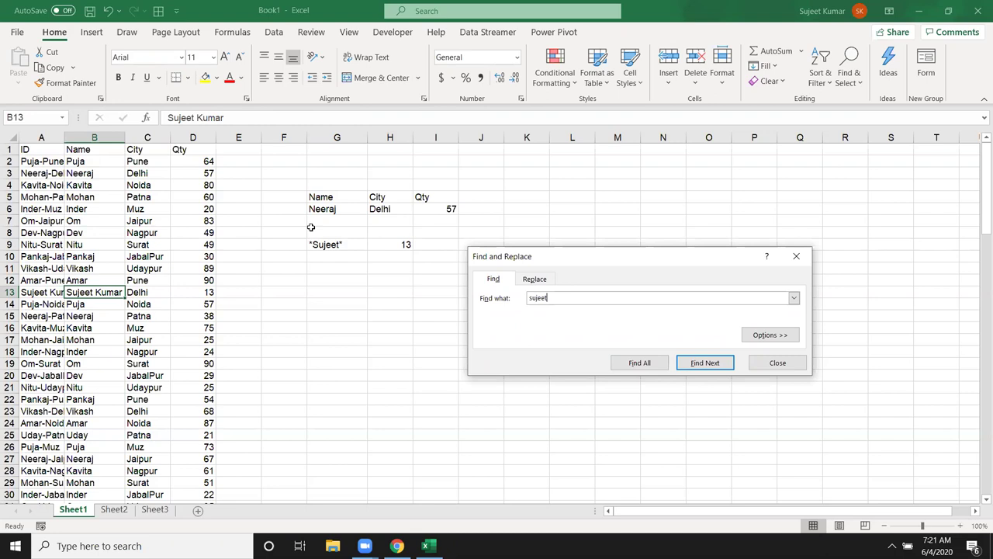
key(Escape)
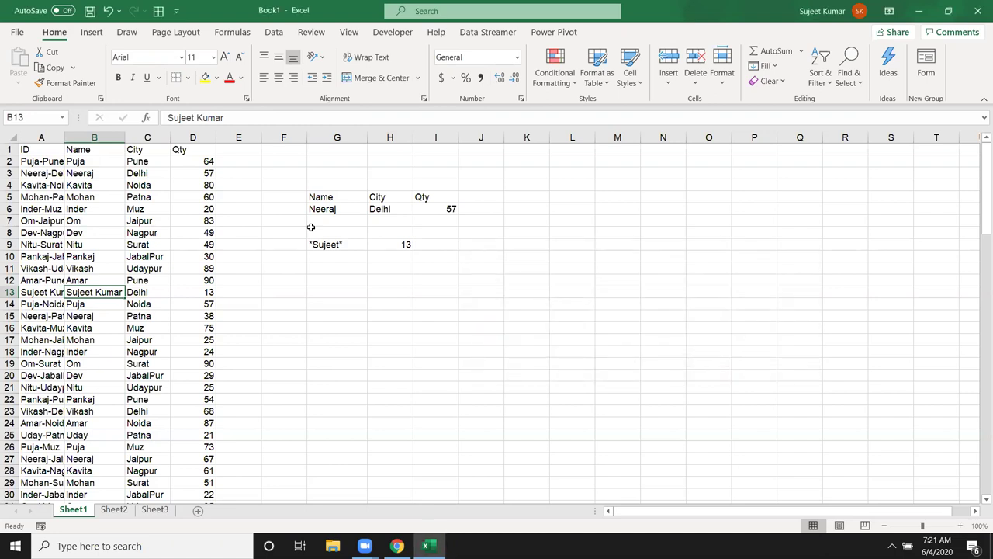
key(Right)
key(Right)
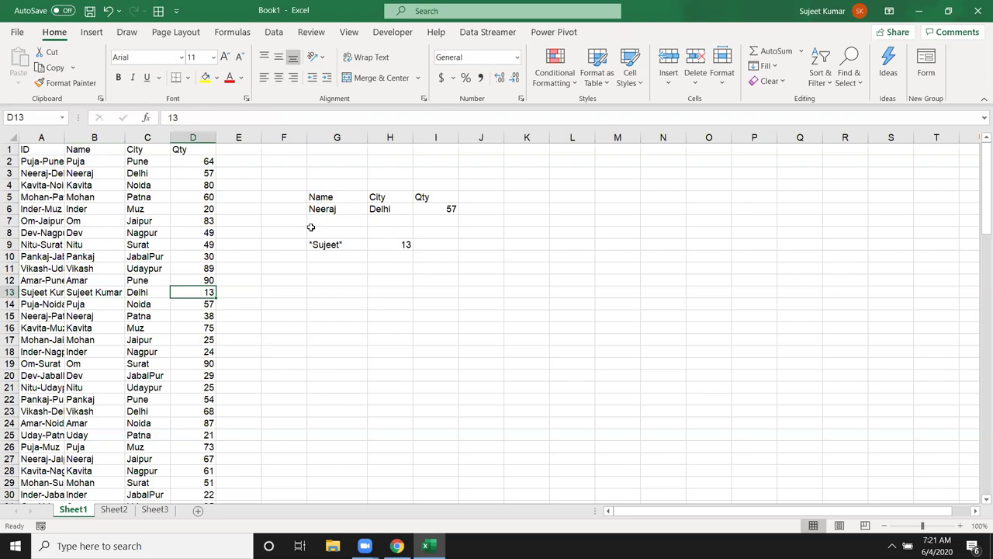
- Enter *sujeet in G10 and copy the VLOOKUP formula down into H10
click(333, 254)
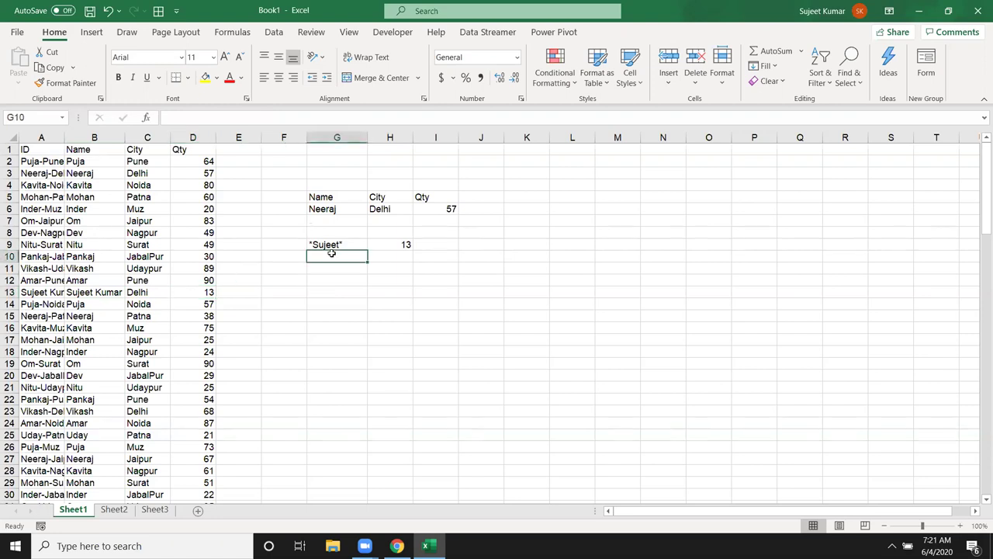
text(*sujeet*)
key(BackSpace)
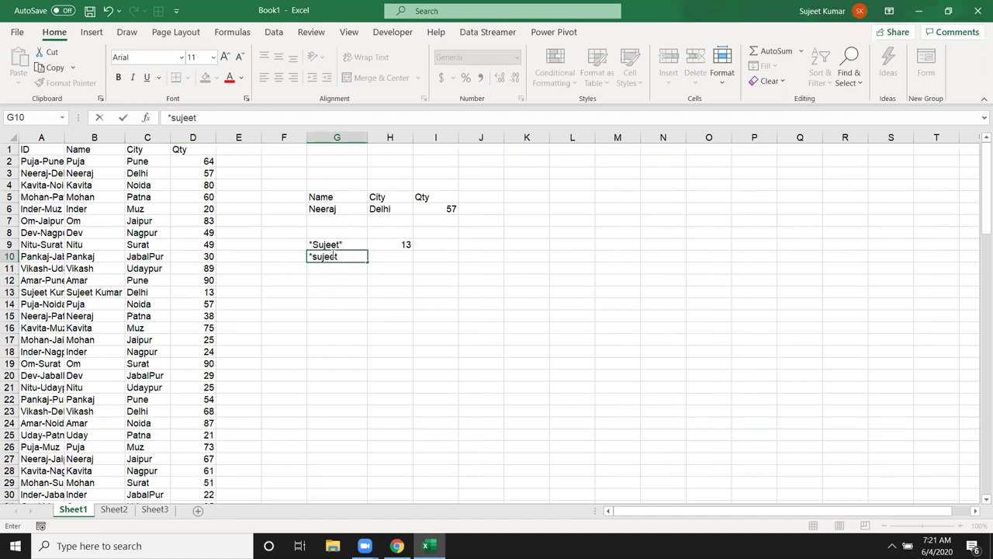
key(Return)
click(389, 254)
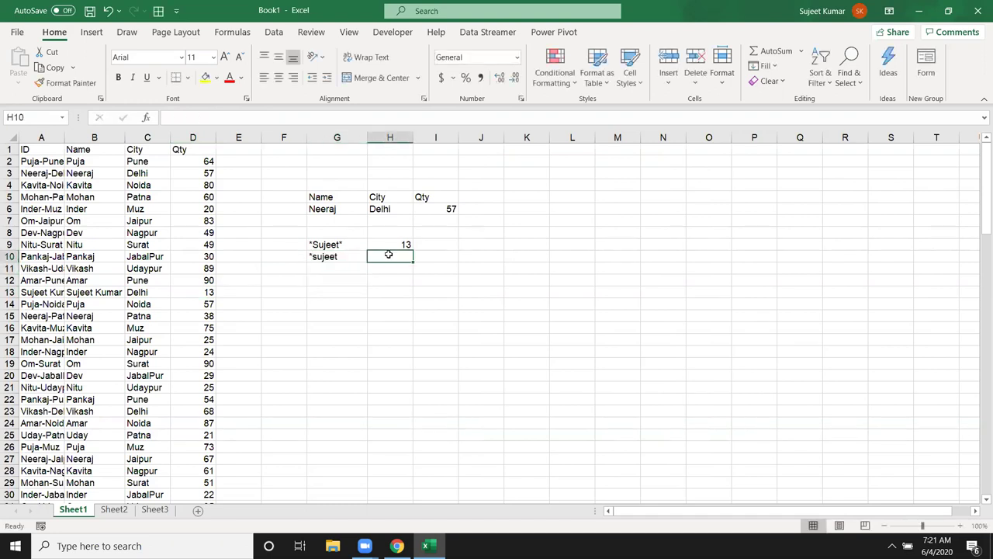
key(ctrl+d)
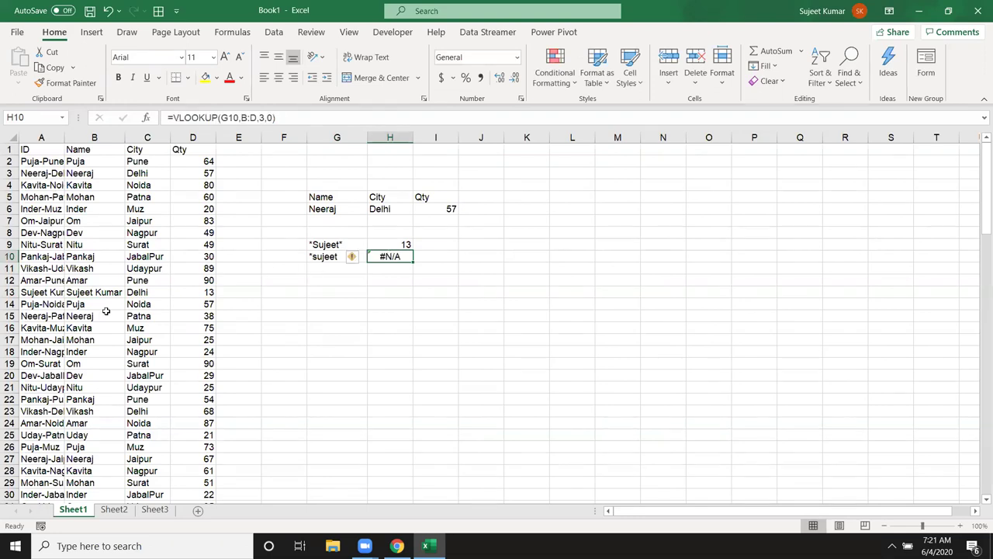
- Reorder B13's name so the first name comes last, making H10 return 13
click(101, 294)
text(Kumar Sujeet)
click(100, 300)
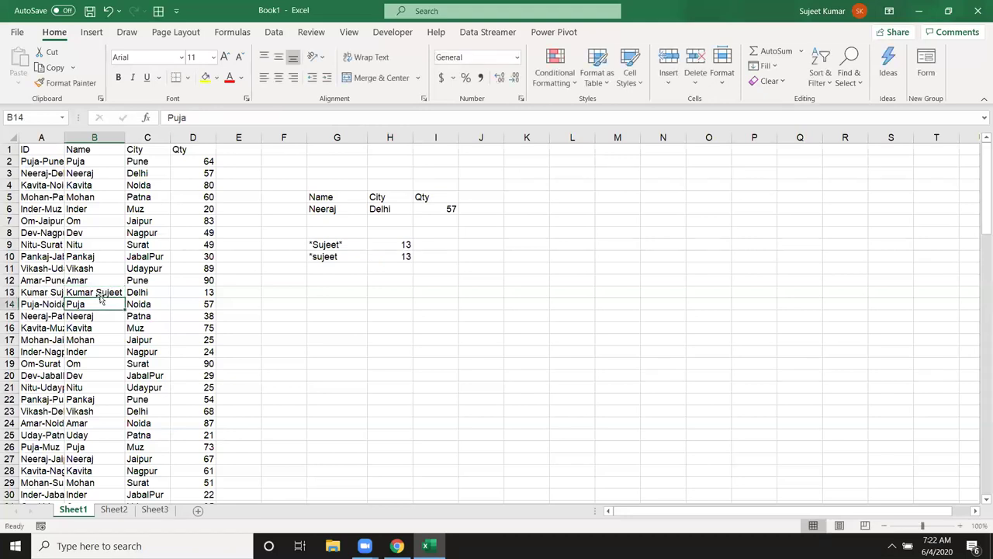
click(311, 268)
text(*)
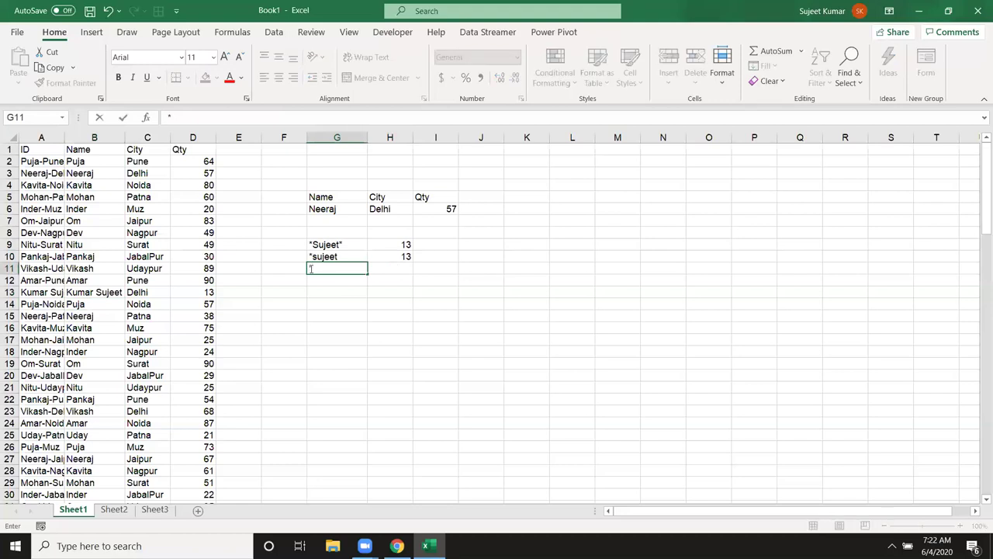
text(S)
- Enter Sujeet* in G11 and copy the VLOOKUP formula down into H11
key(BackSpace)
key(BackSpace)
text(Sujeet)
key(Tab)
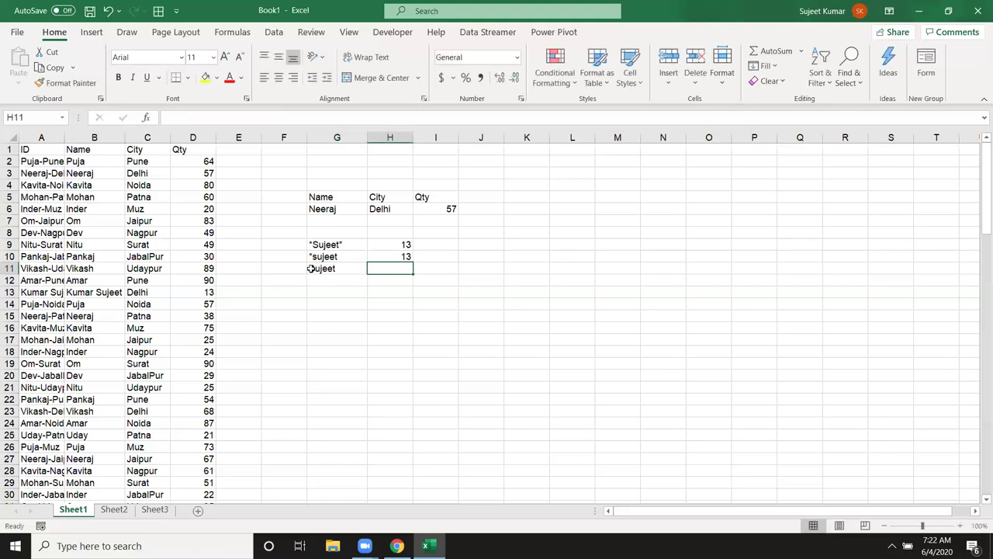
key(ctrl+d)
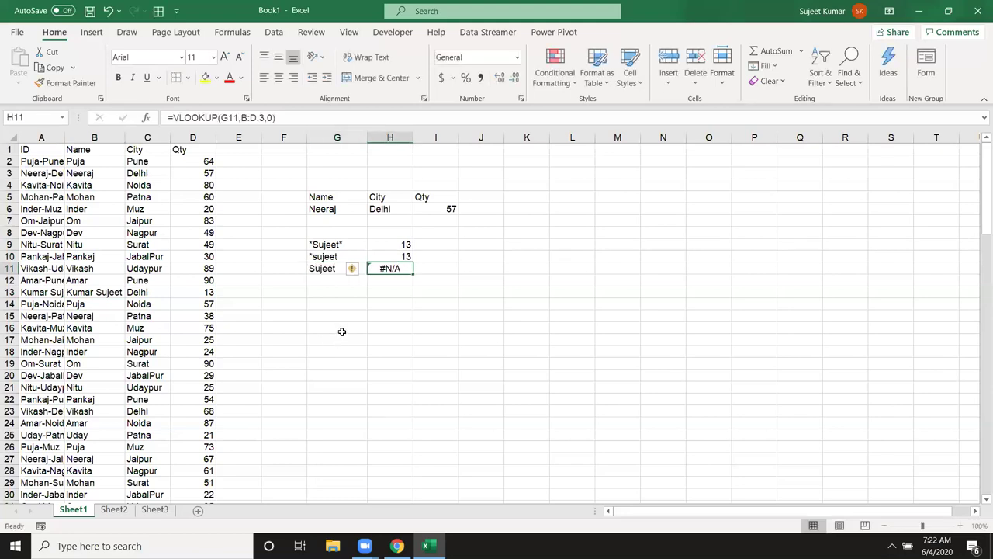
click(342, 288)
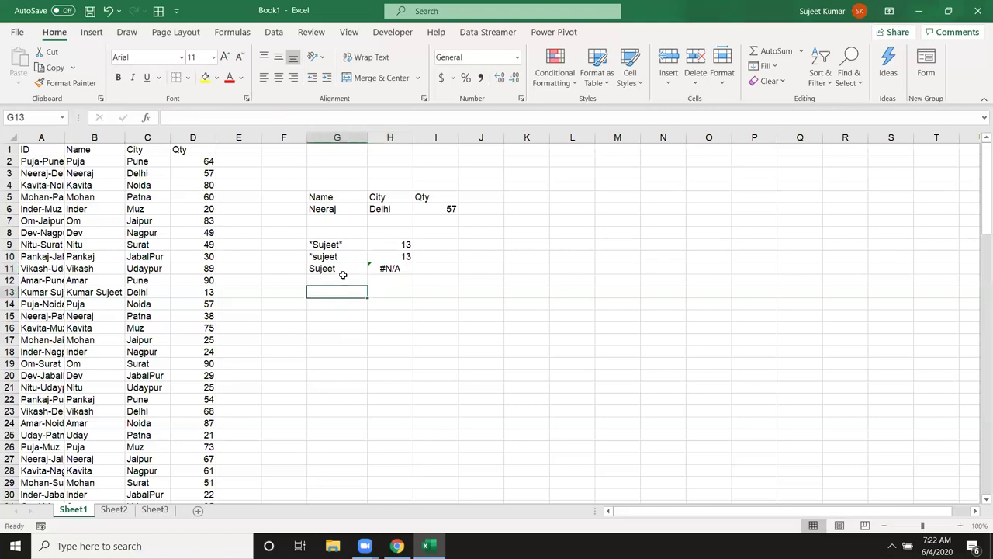
click(342, 273)
double_click(341, 273)
text(*)
key(Return)
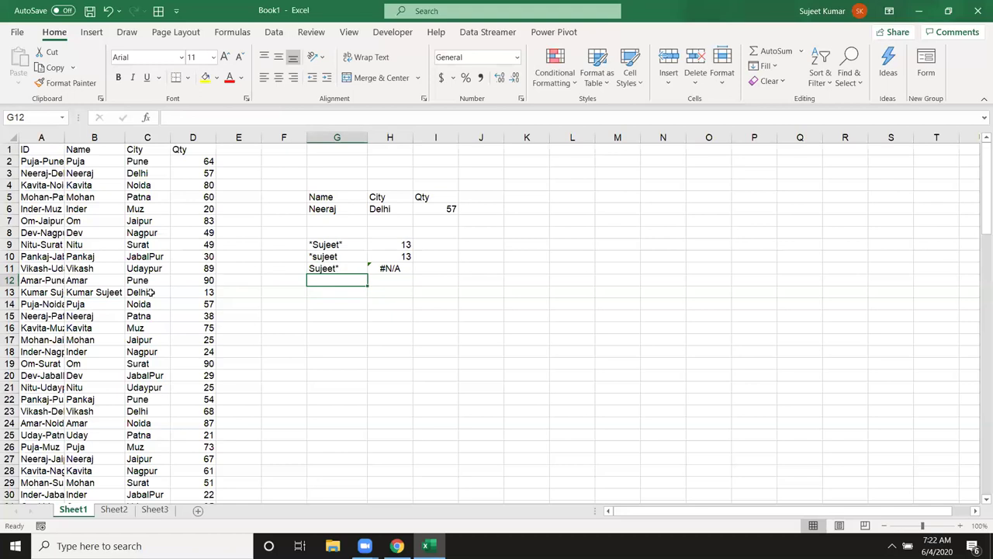
- Shorten B13's name to Sujeet so H11 returns 13
click(113, 296)
text(Sujeet)
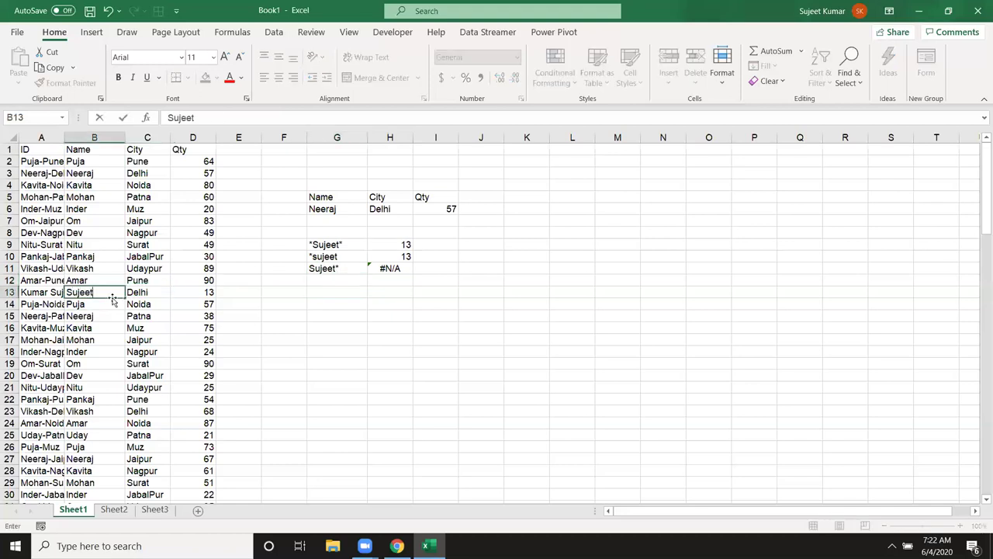
key(Return)
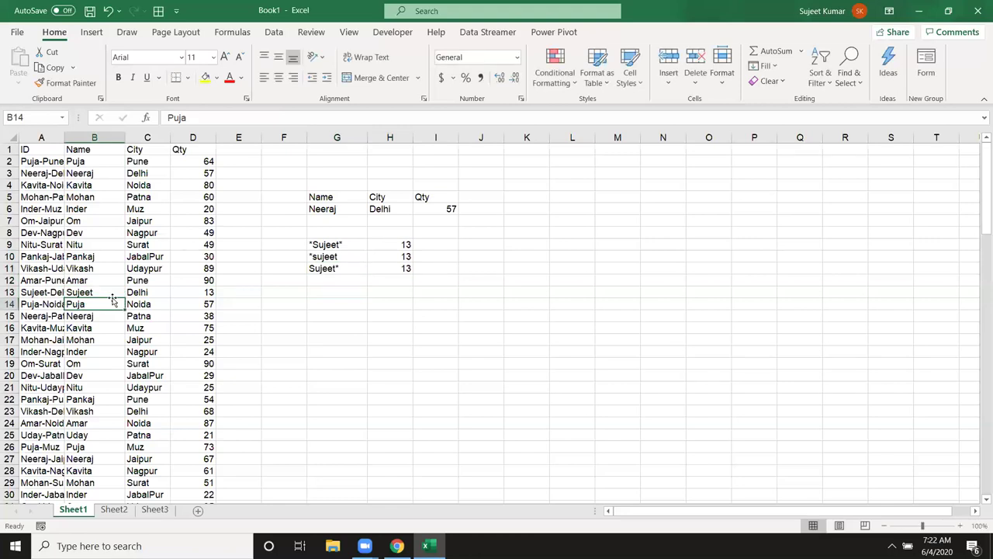
- Review the earlier wildcard lookups, then enter ?? in G12 and copy the VLOOKUP into H12
click(315, 244)
click(315, 256)
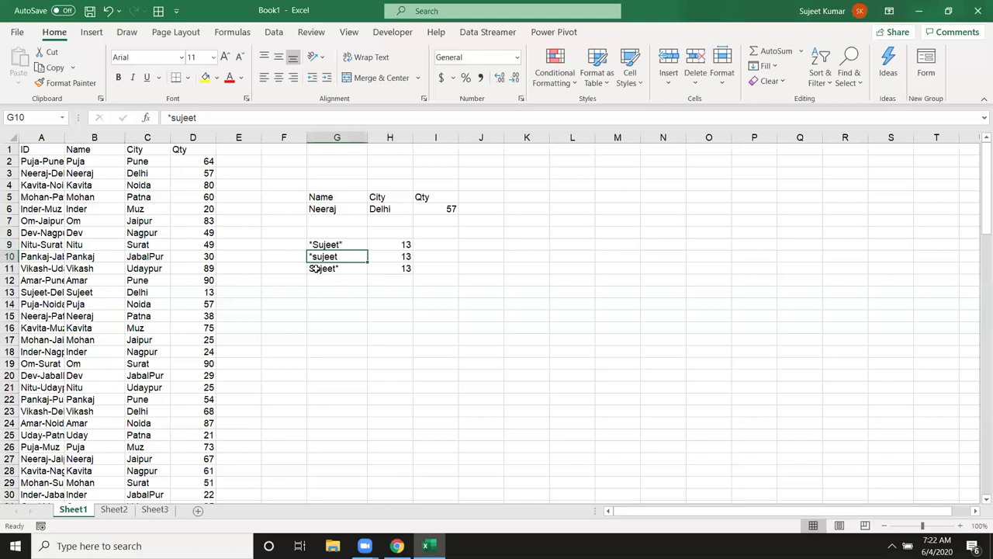
click(315, 268)
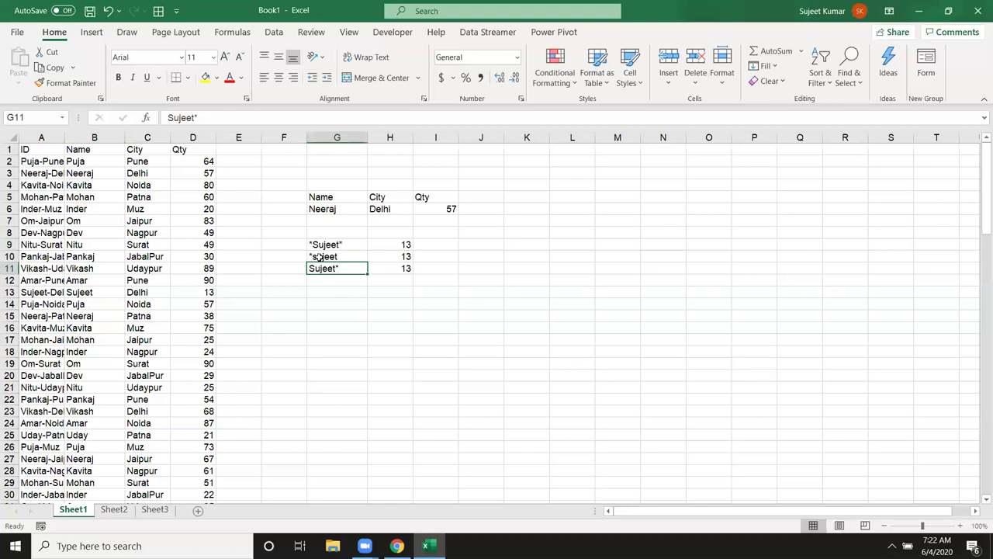
click(314, 282)
text(??)
key(Return)
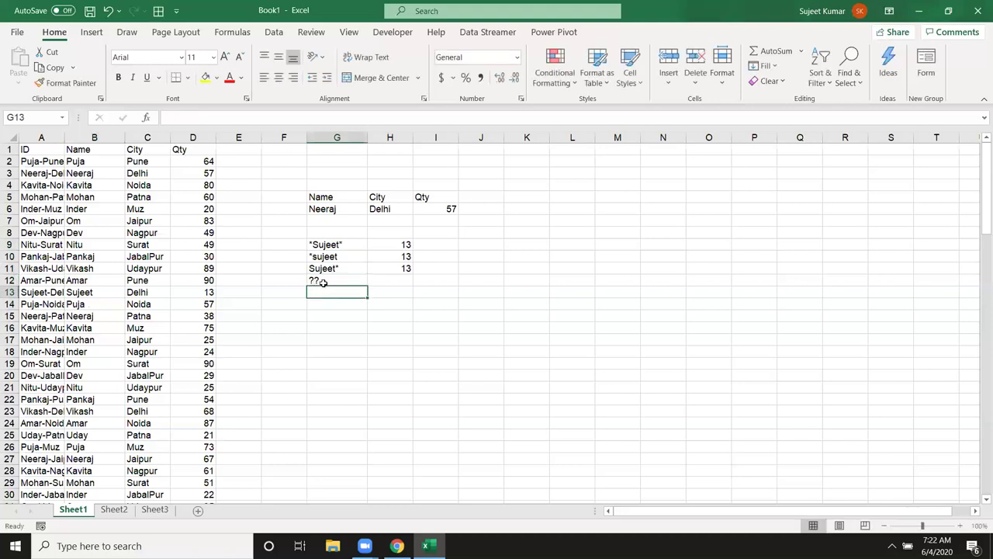
click(404, 279)
key(ctrl+d)
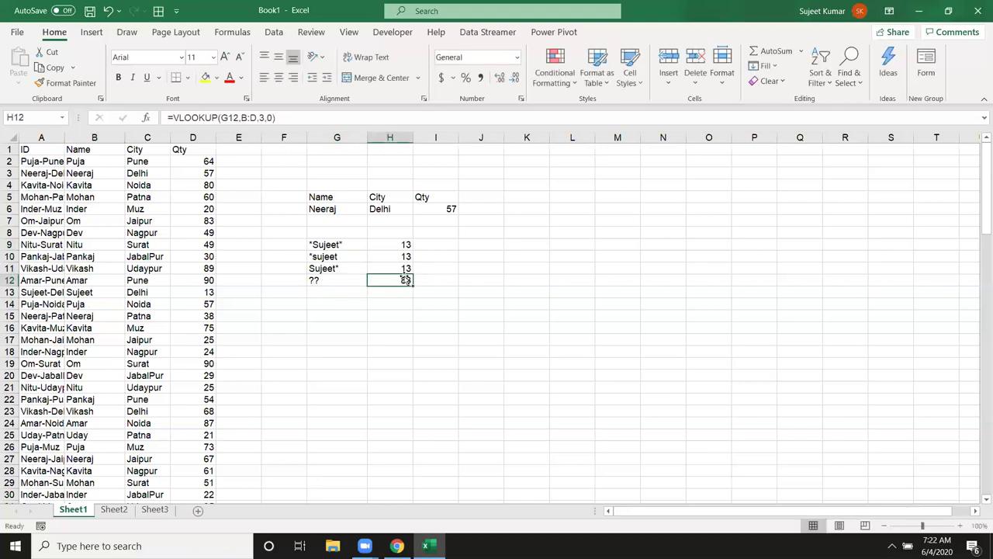
- Highlight Om's row to show H12's 83 comes from the two-letter name
drag(88, 222, 183, 217)
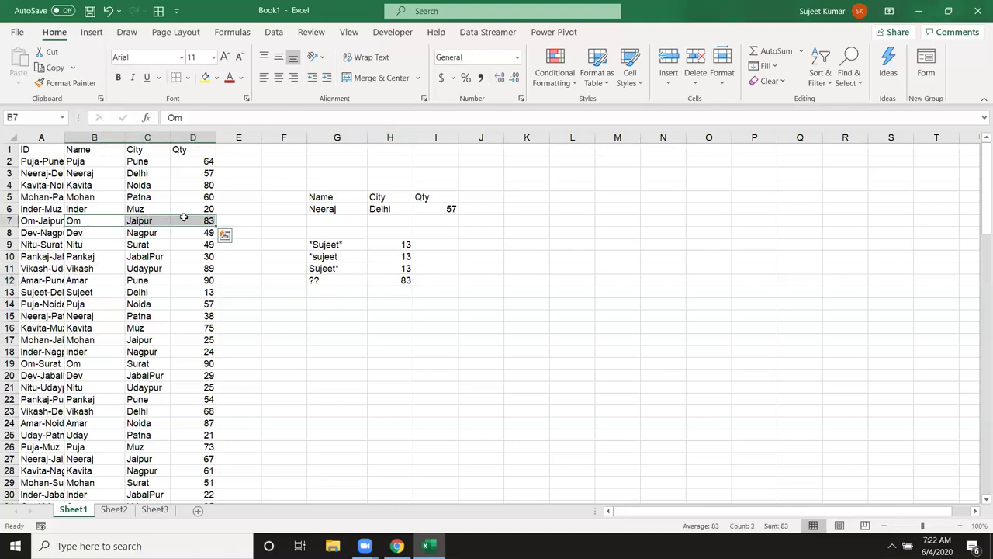
click(326, 284)
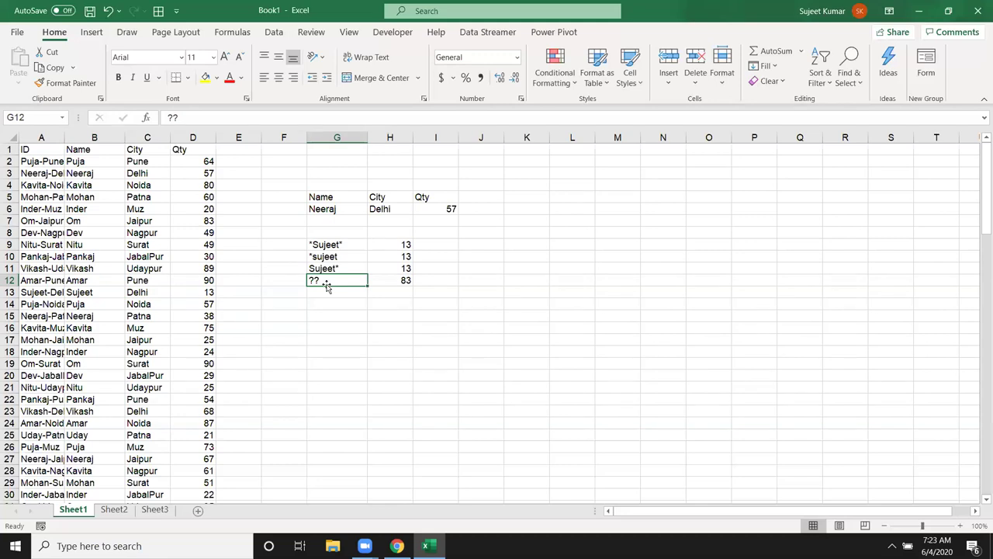
click(389, 279)
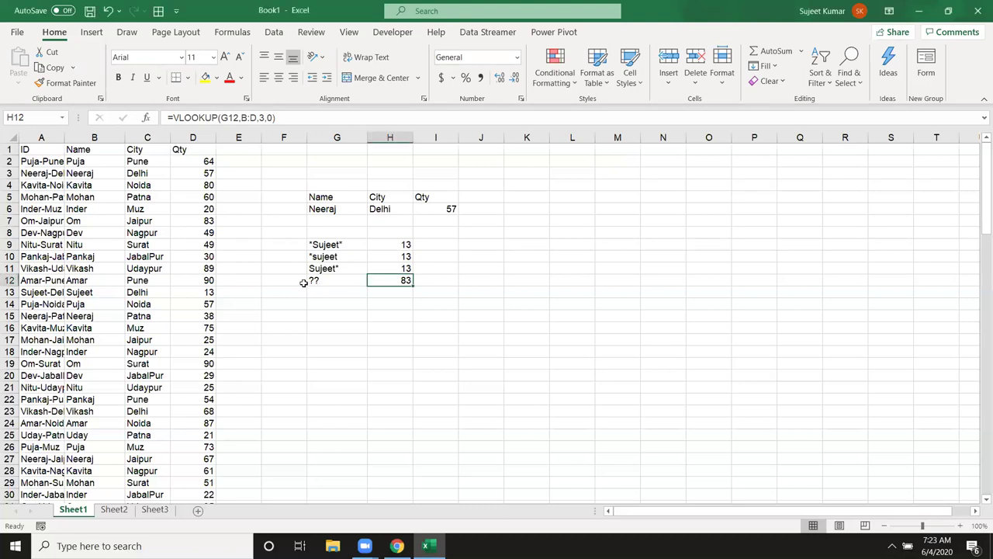
click(116, 220)
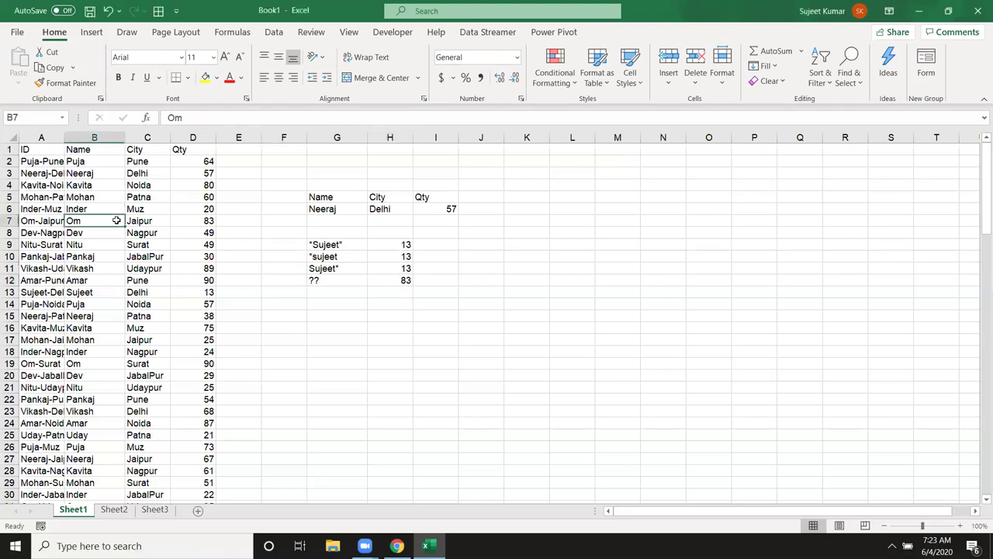
click(324, 286)
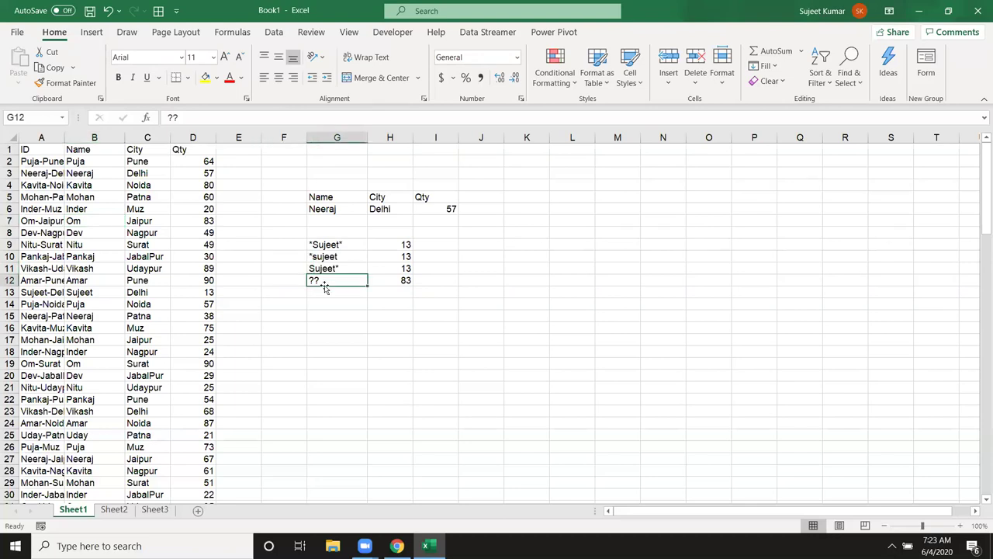
- Enter the pattern ??? in G12 so H12 returns 49, Dev's Qty
text(???)
key(Return)
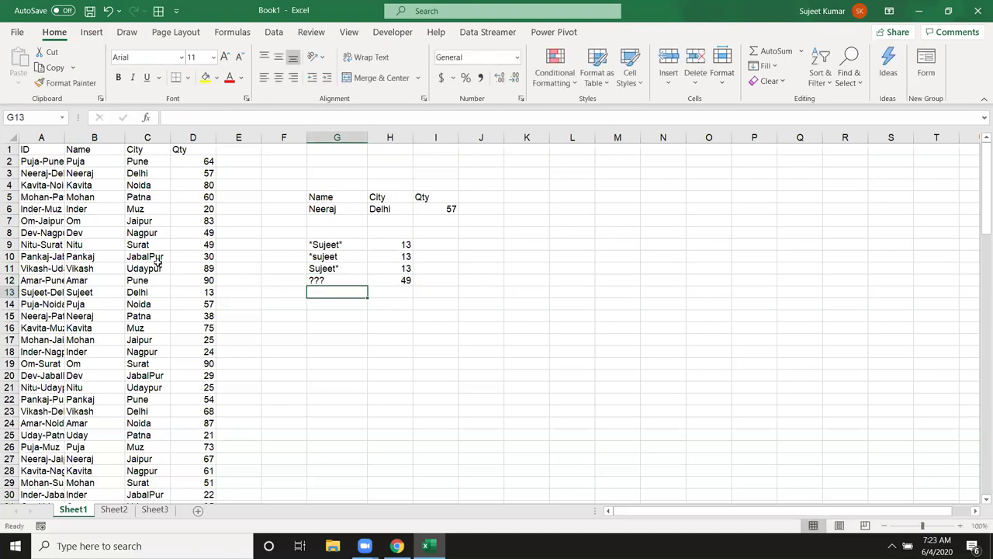
click(209, 233)
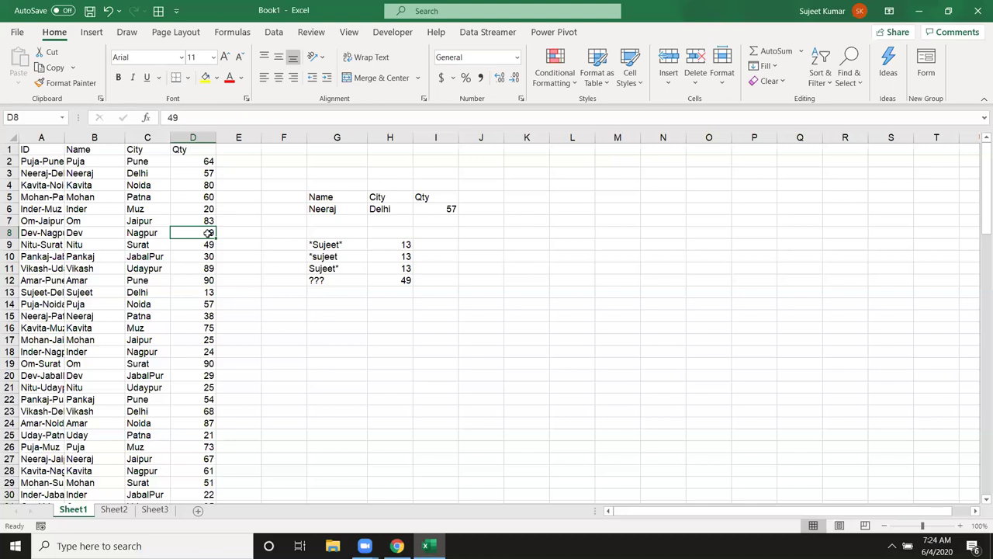
click(339, 246)
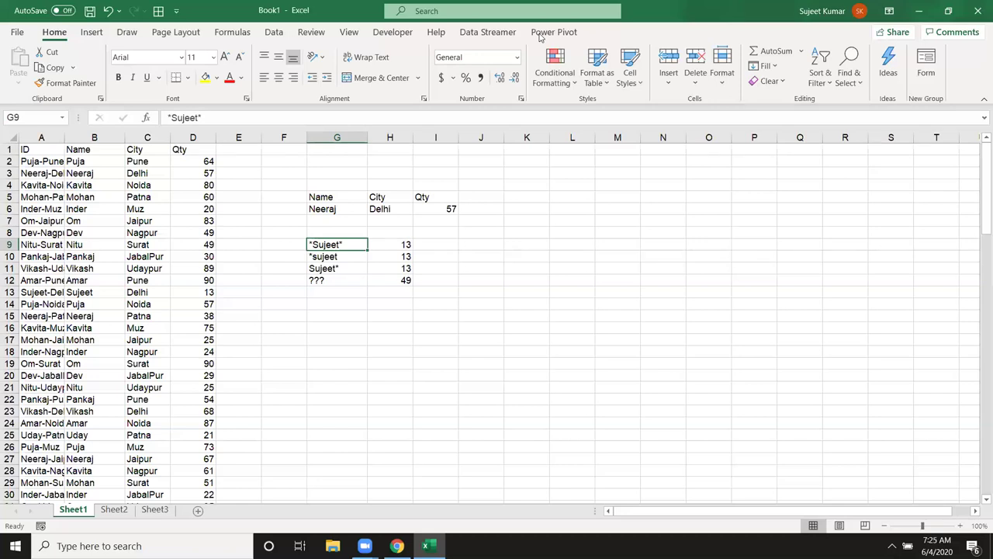
- Copy the Name, City and Qty headers from B1:D1 into K9:M9
click(95, 162)
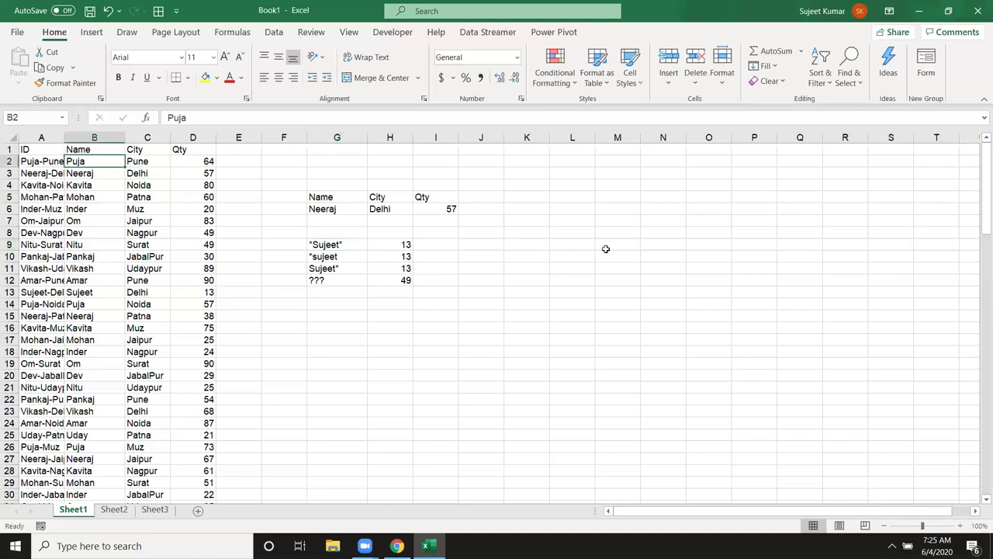
drag(95, 148, 187, 148)
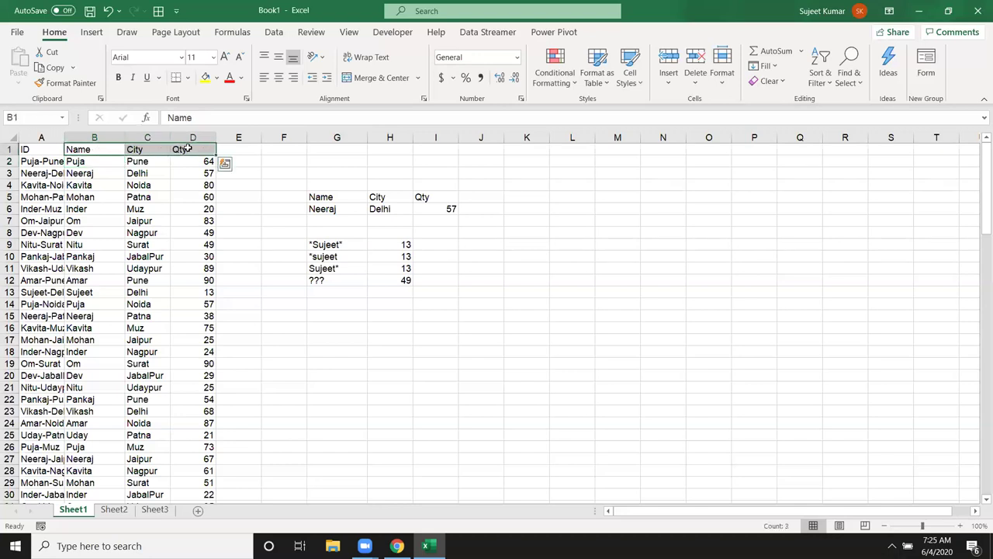
key(ctrl+c)
click(534, 242)
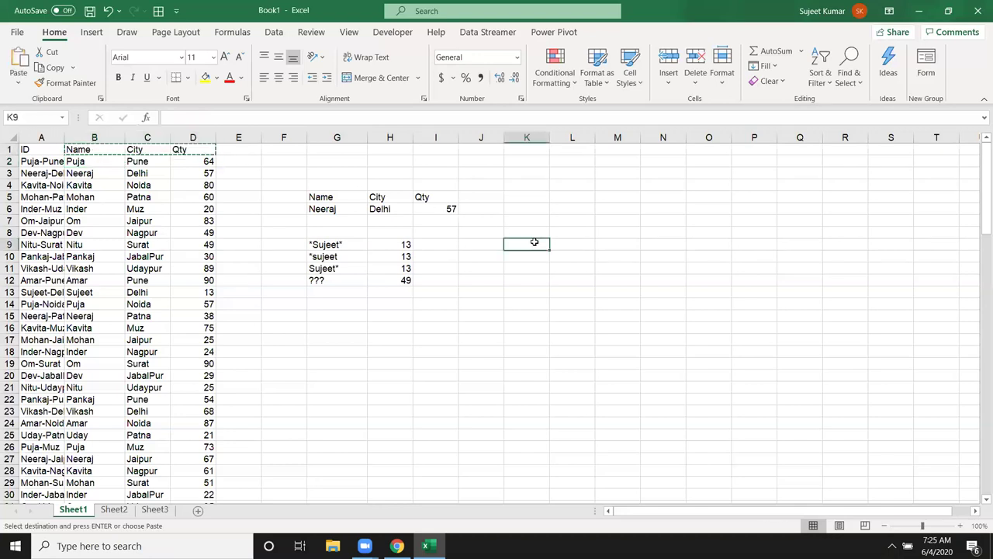
key(ctrl+v)
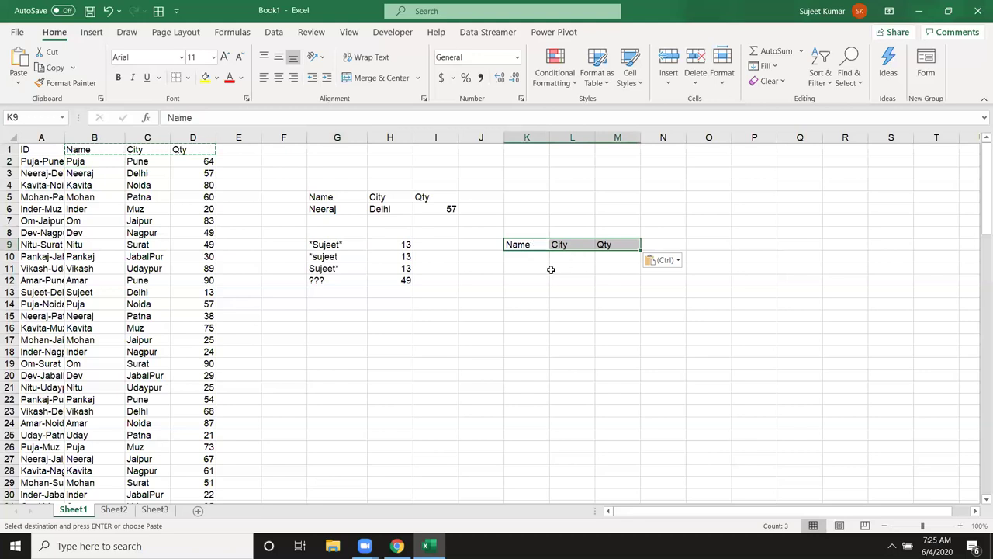
click(539, 261)
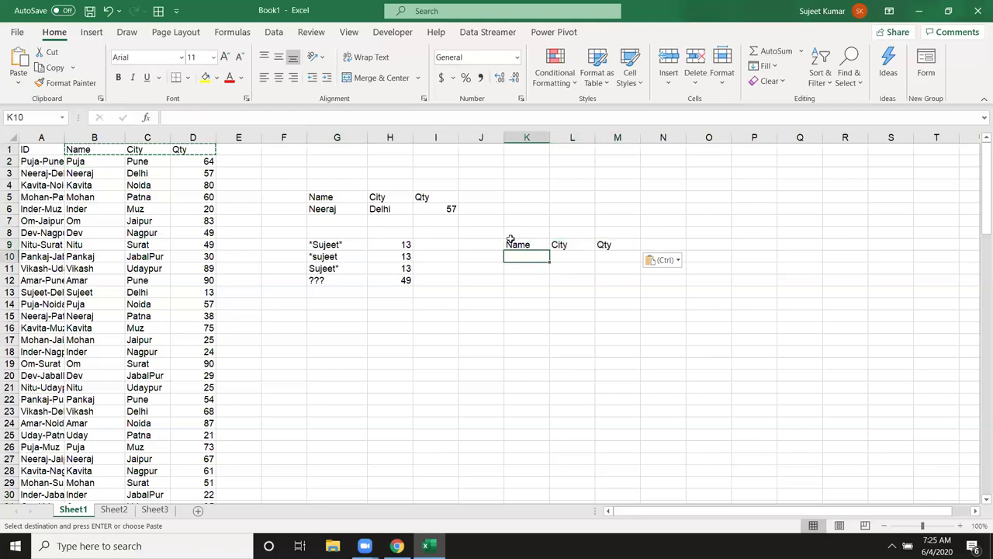
- Enter the lookup name Puja in cell K7
click(517, 231)
click(518, 223)
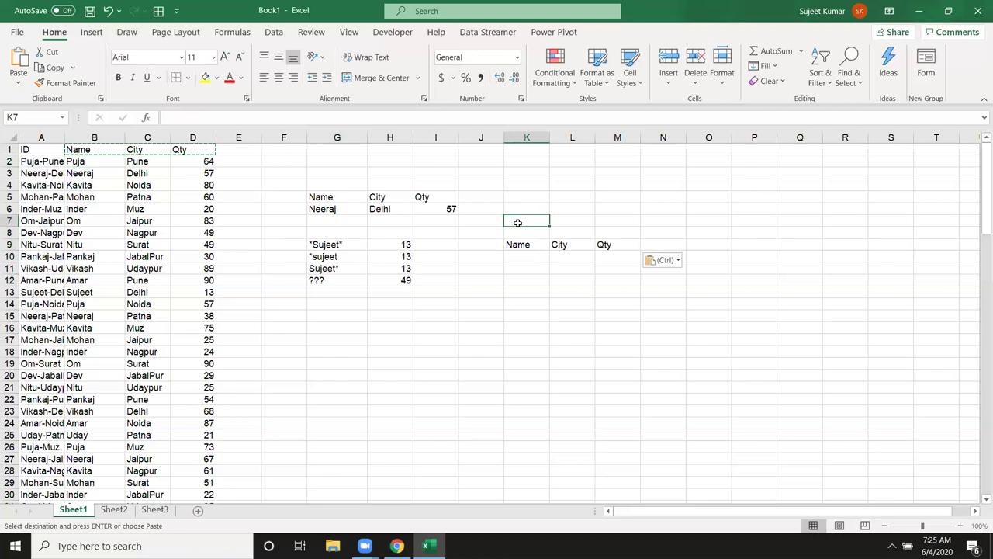
text(Puja)
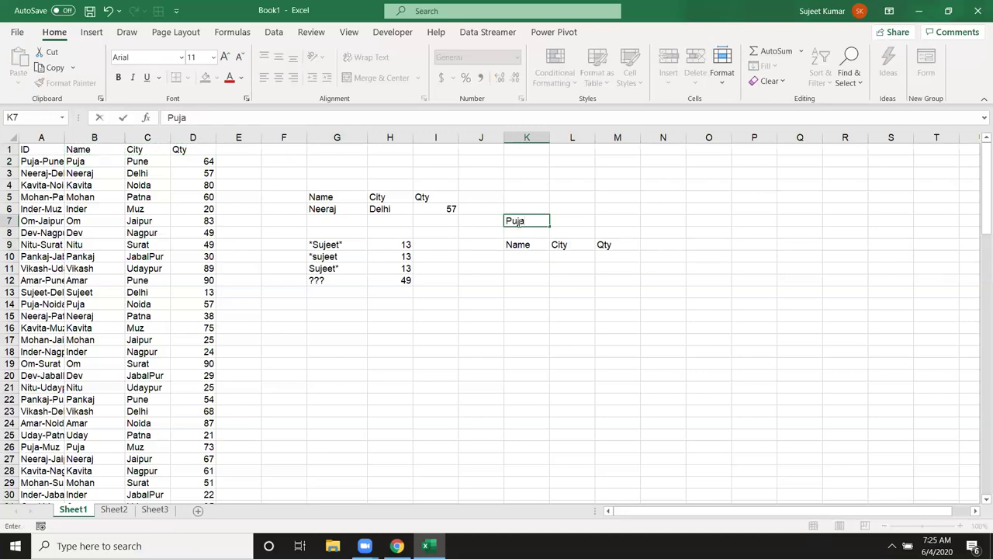
key(Return)
click(523, 256)
- Start a FILTER formula in K10 using B1:D114 as the data range
text(=)
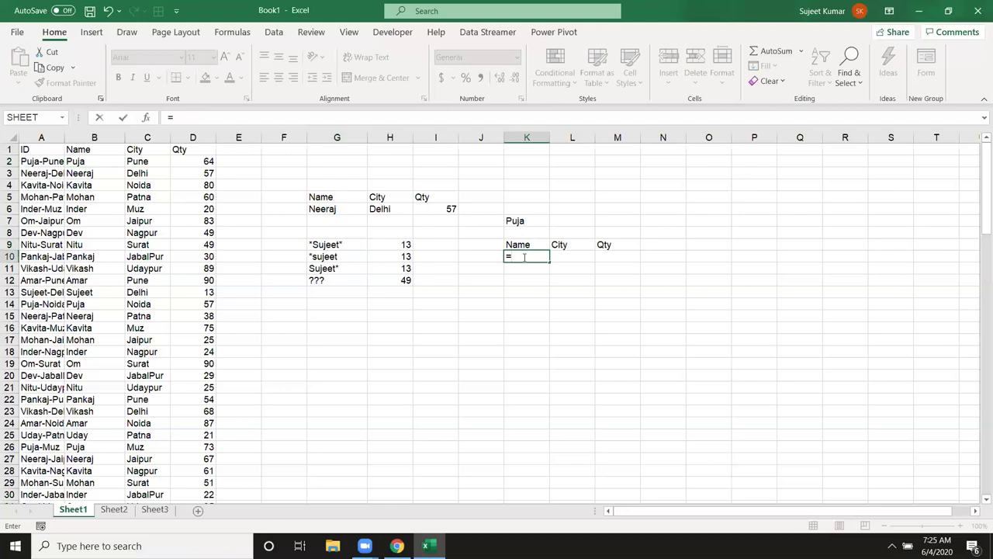
text(fi)
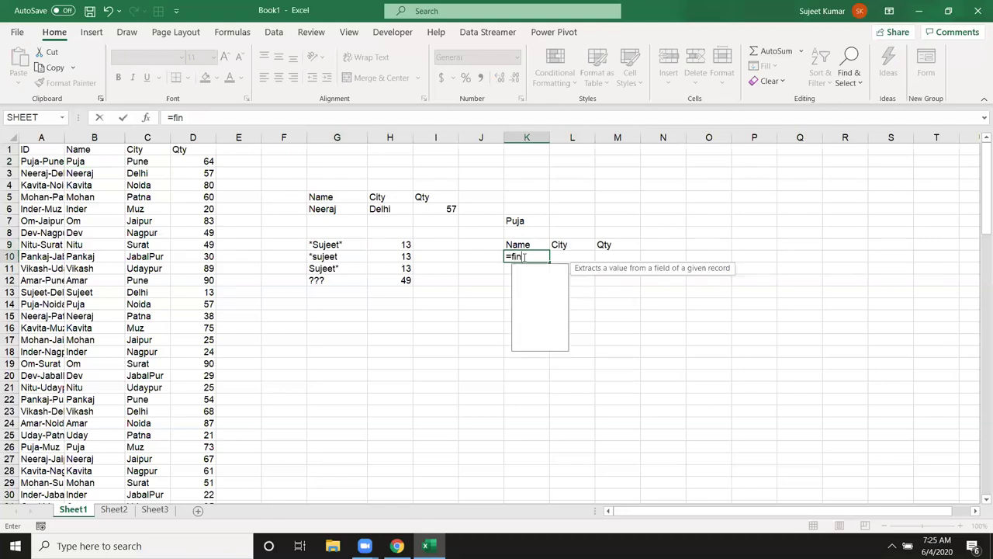
text(n)
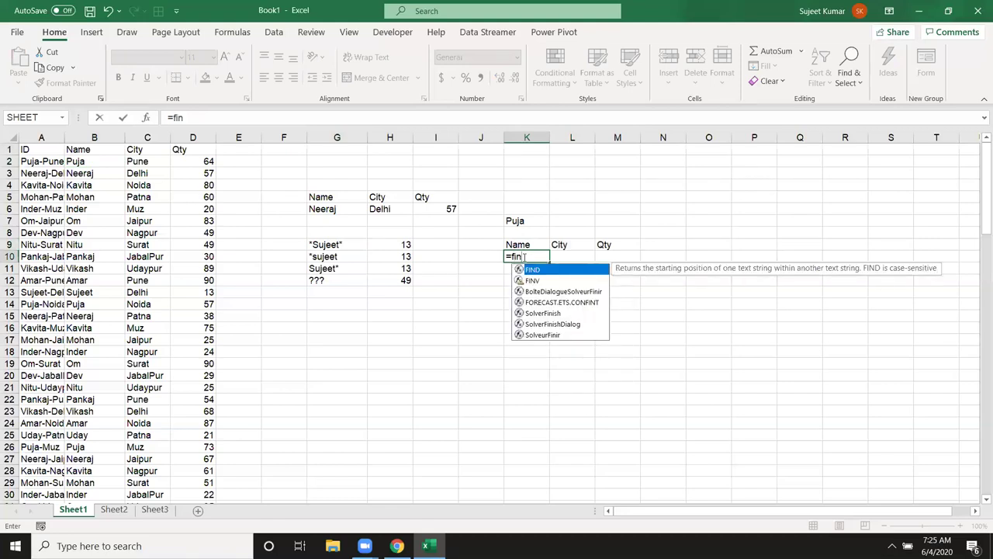
key(BackSpace)
text(l)
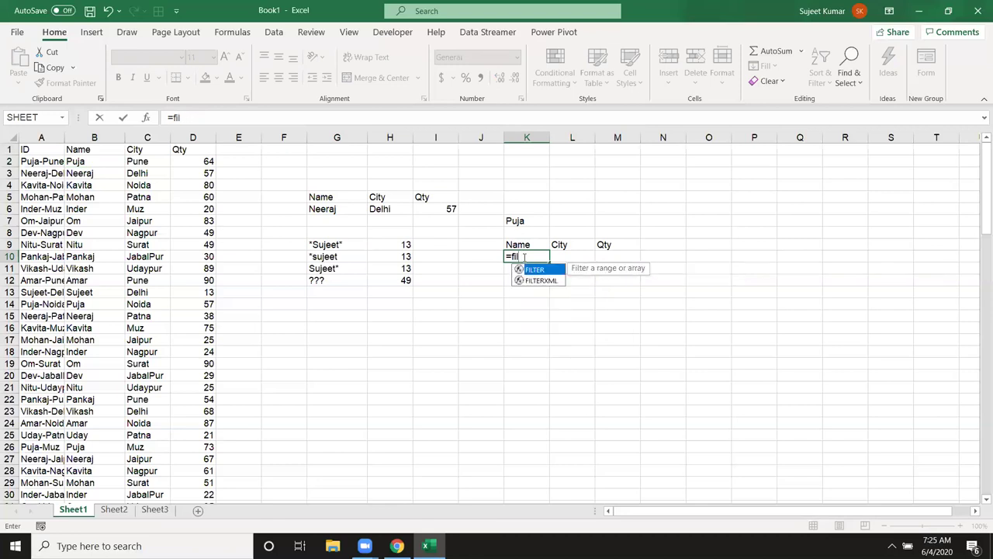
key(Tab)
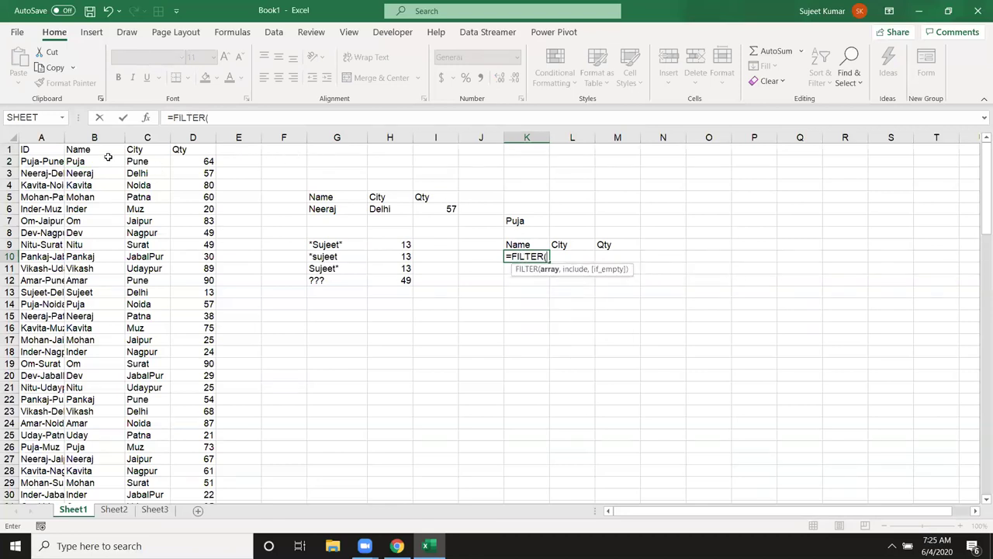
click(94, 150)
key(ctrl+shift+Right)
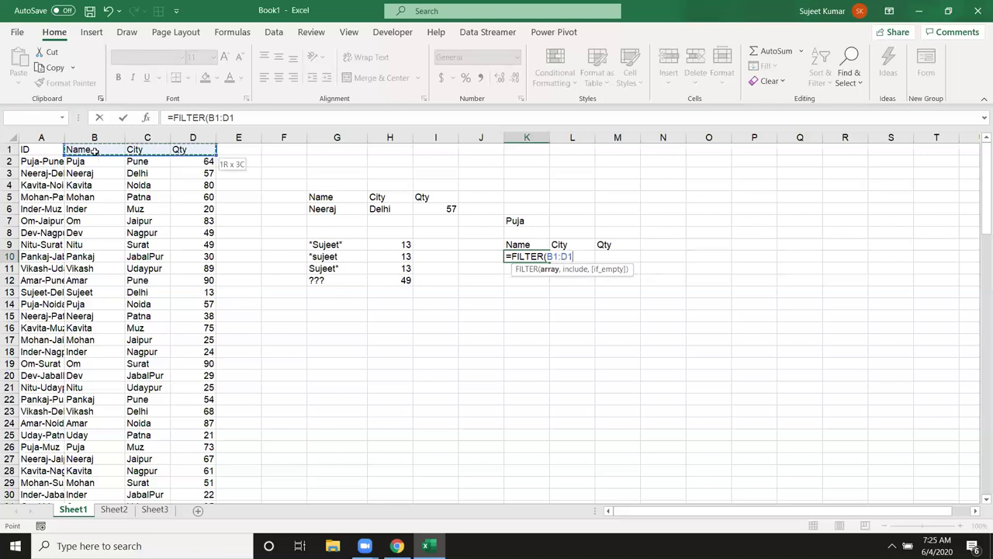
key(ctrl+shift+Down)
text(14,)
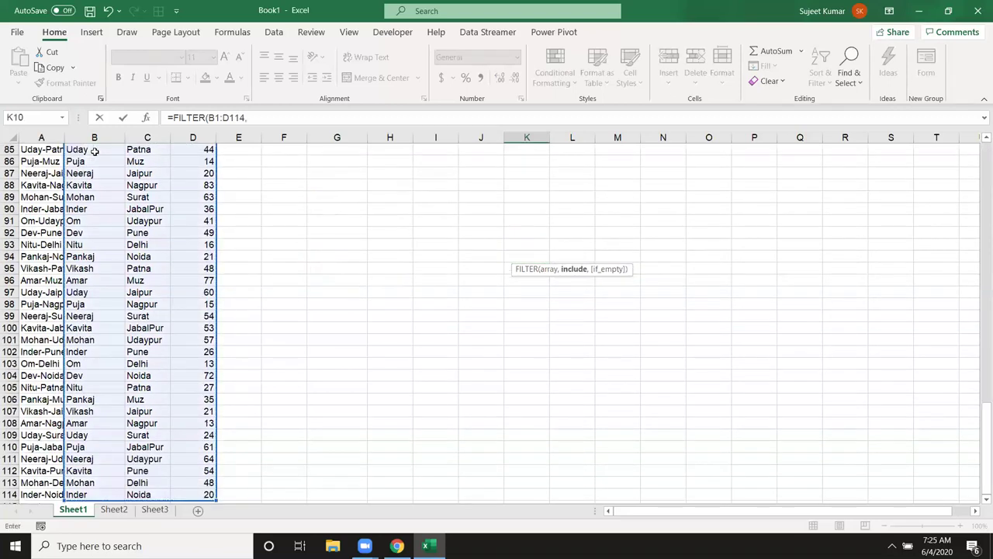
- Add the criterion B1:B114=K7 to the FILTER formula
scroll(94, 150, up, 19)
scroll(94, 150, up, 5)
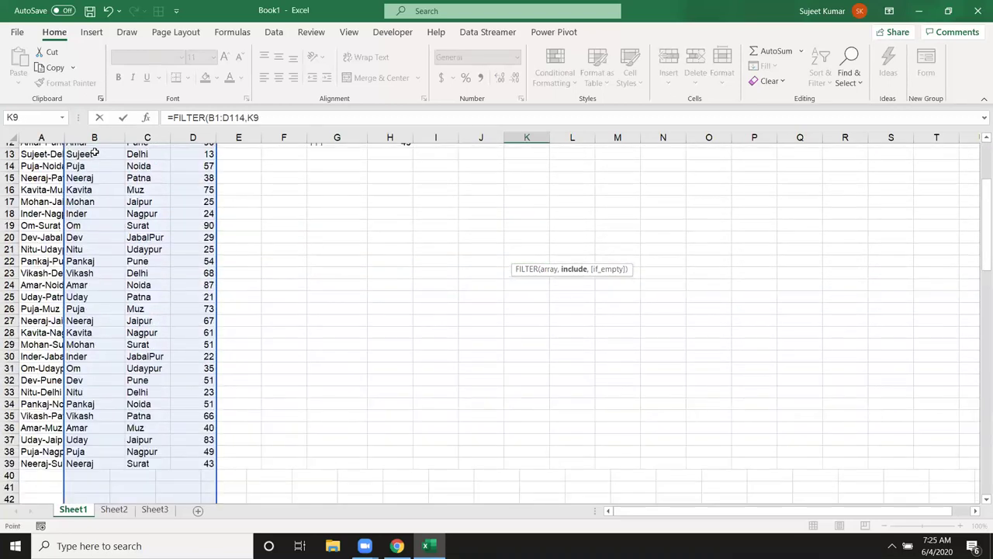
key(Up)
key(Up)
key(Up)
key(Left)
click(94, 150)
key(Left)
key(Right)
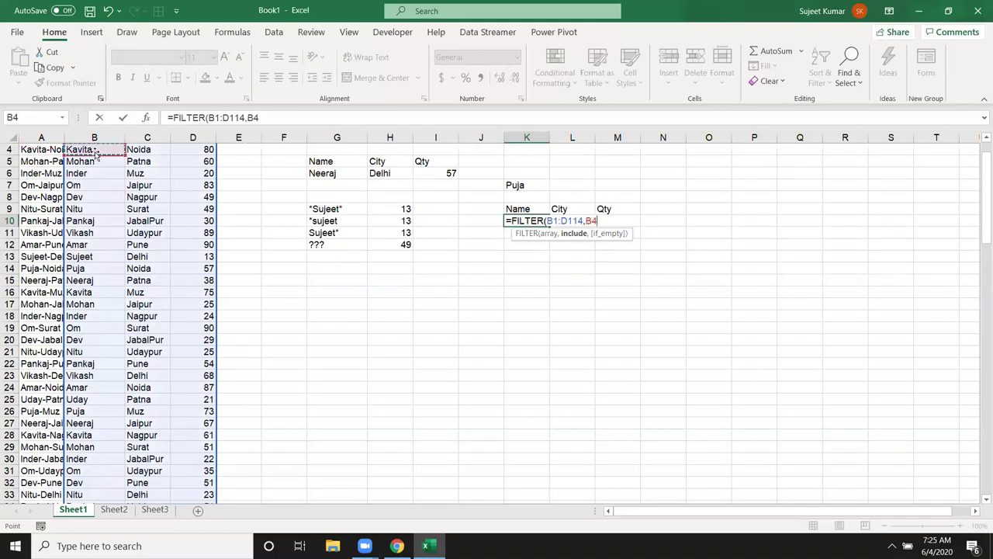
key(Right)
key(Up)
key(Up)
key(Up)
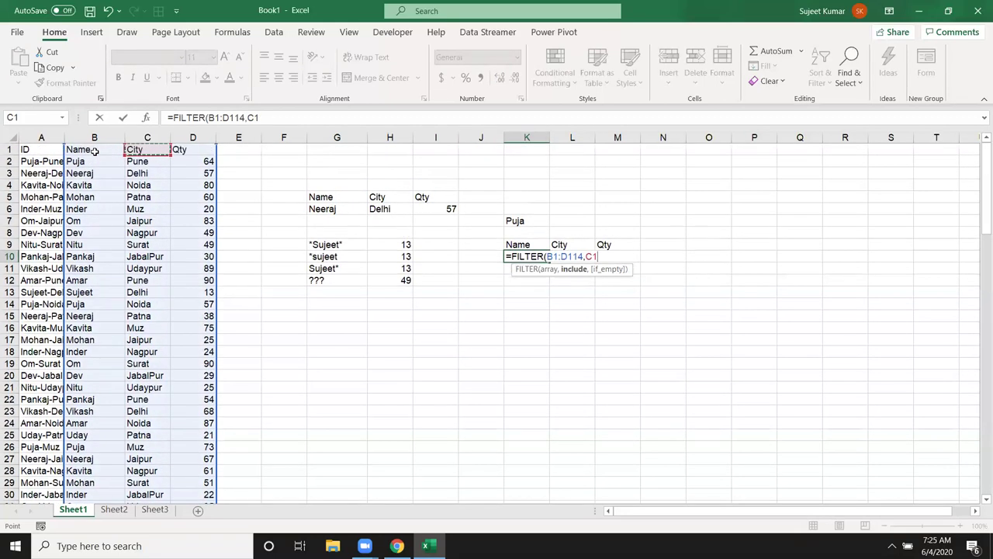
click(93, 149)
key(ctrl+shift+Down)
text(=)
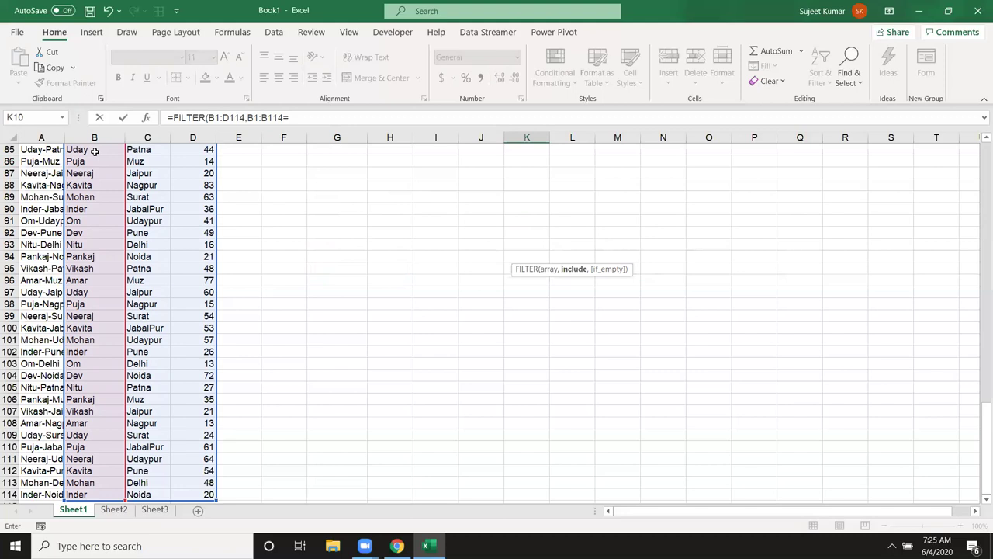
scroll(94, 151, up, 20)
click(527, 150)
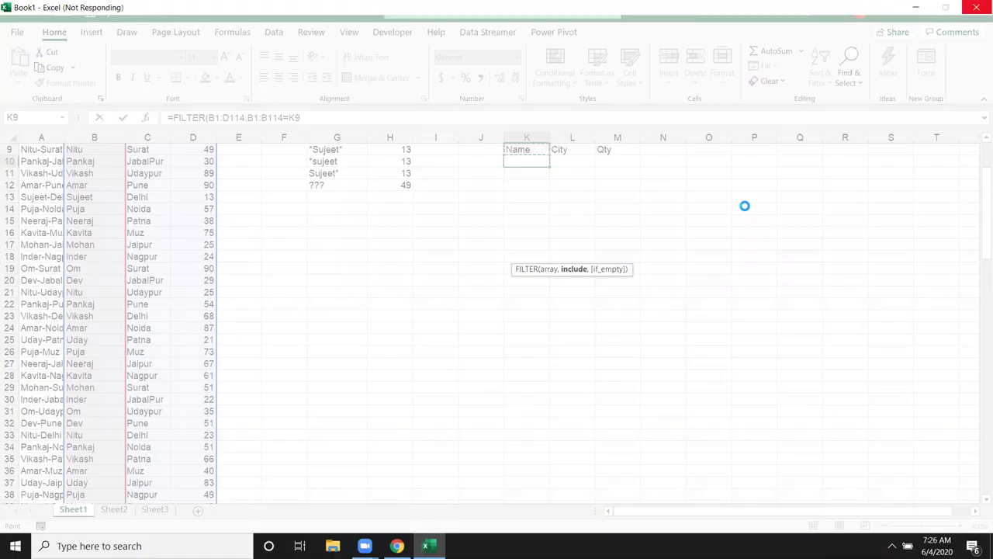
key(Up)
key(Up)
key(Up)
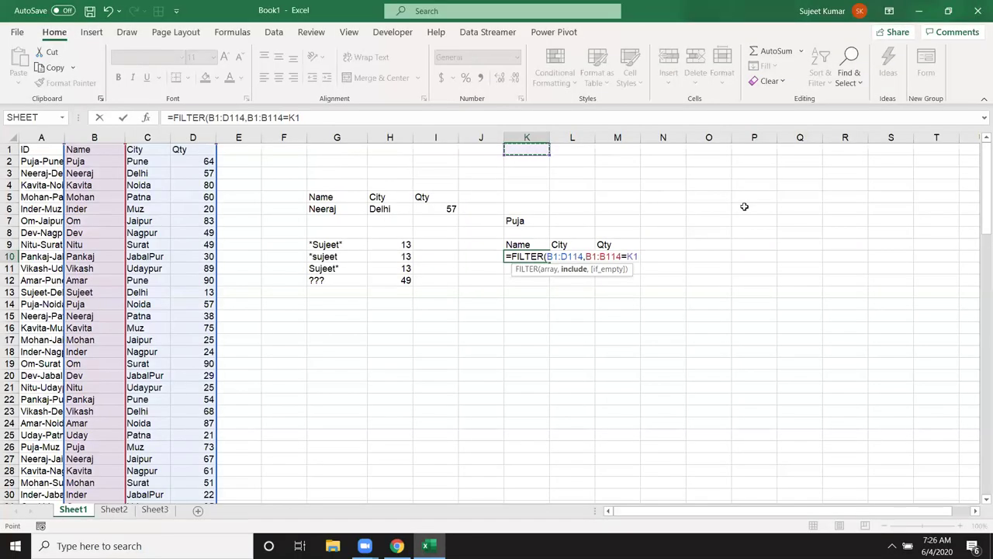
key(Down)
key(Down)
key(Down)
key(Down)
key(Down)
key(Down)
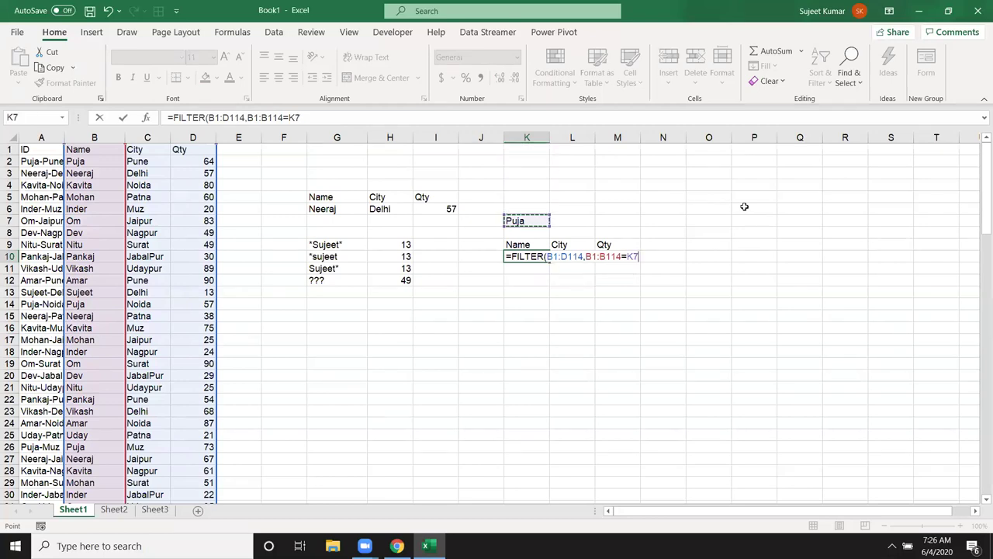
- Commit the FILTER formula so Puja's rows spill, then change K7 to om
key(Return)
key(Return)
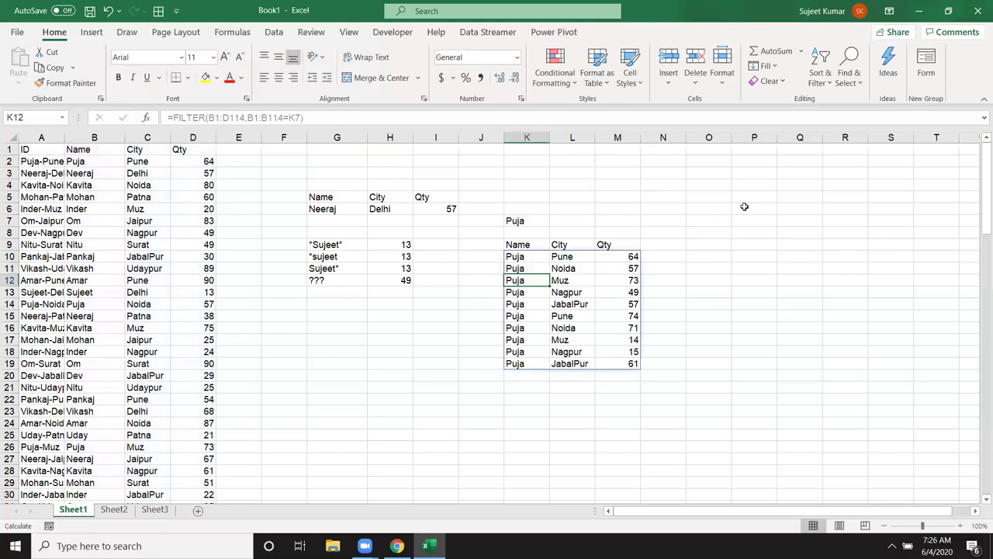
click(506, 289)
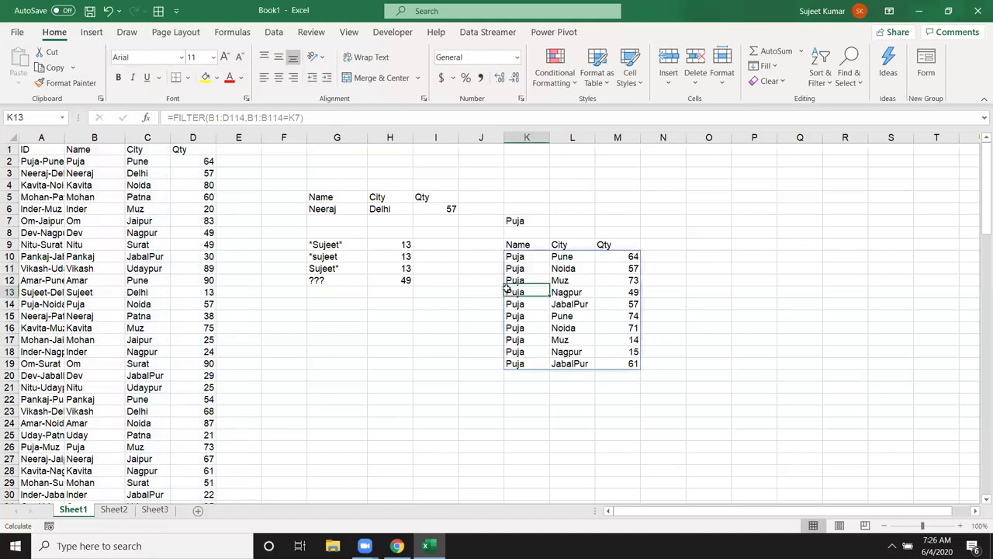
click(481, 275)
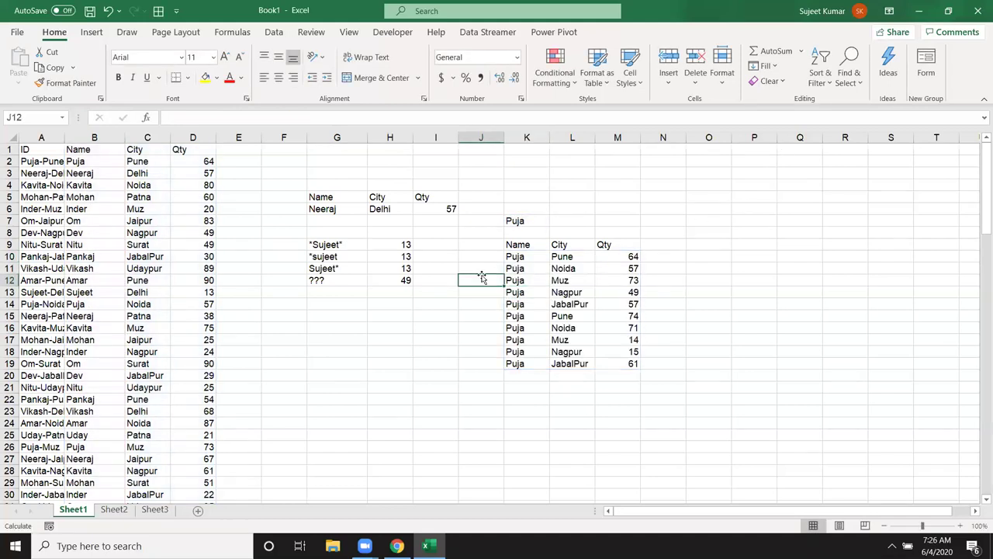
click(523, 221)
text(om)
key(Return)
- Change the K7 name to dev so nine Dev records spill below the headers
click(523, 221)
text(dec\)
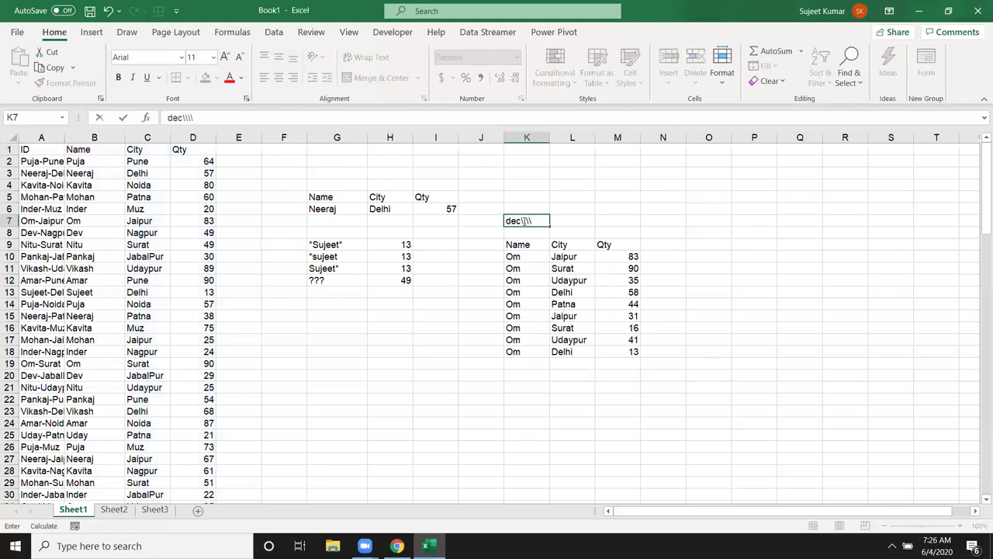
key(BackSpace)
text(v)
key(Return)
click(542, 287)
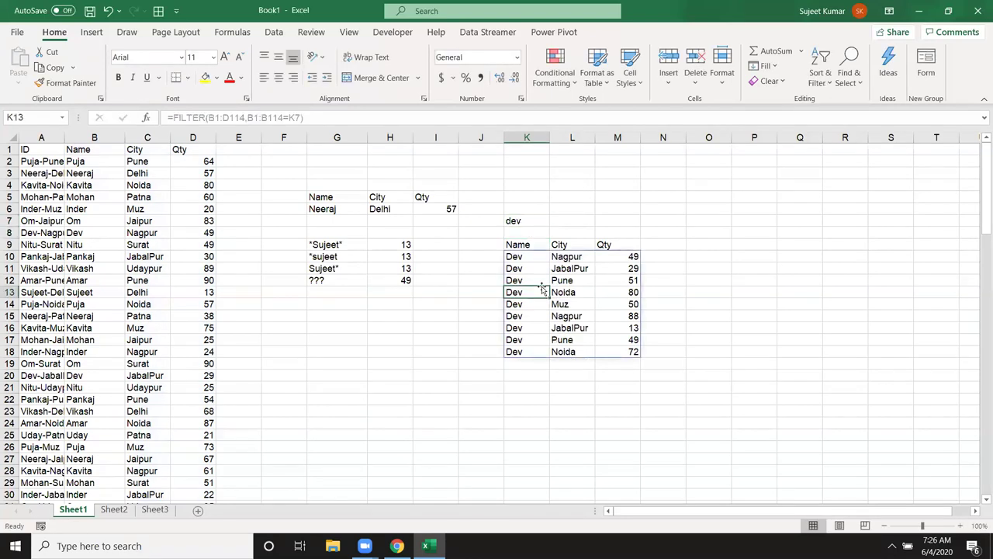